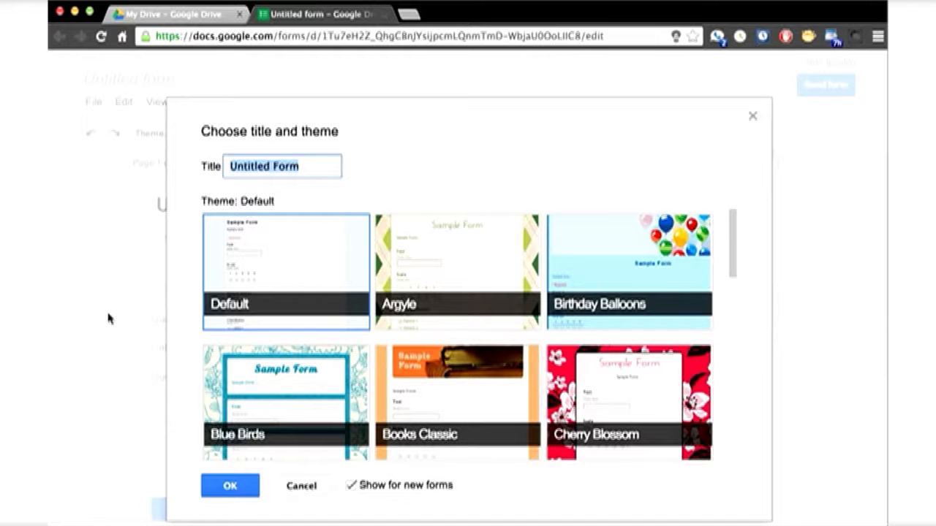
Title the form 'Ice Cream Sundae Survey', apply the Birthday Balloons theme, and confirm.
{"action": "type", "text": "Ice Cr"}
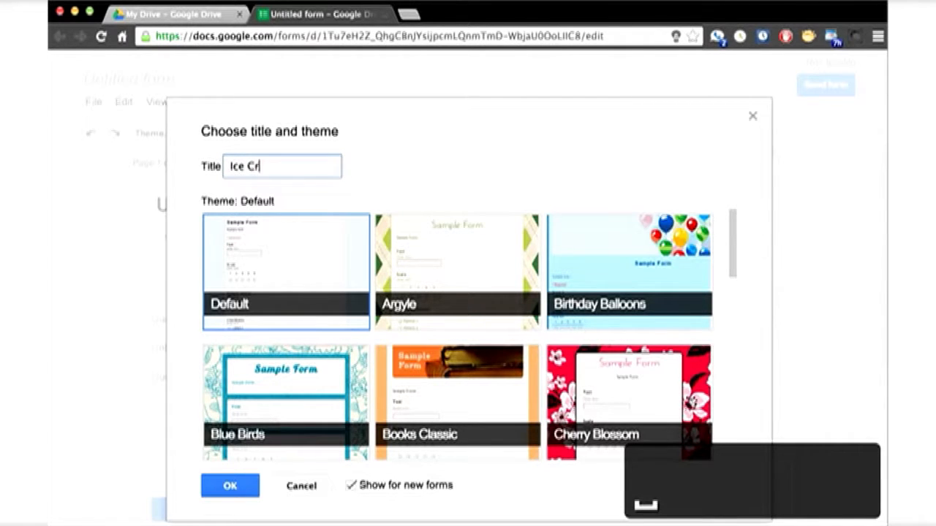
{"action": "type", "text": "eam Sundae Survey"}
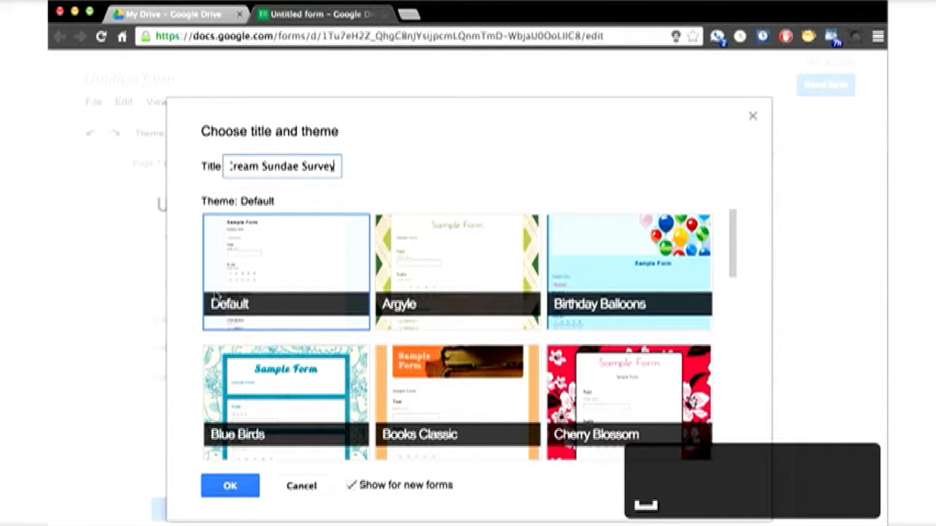
{"action": "left_click", "coordinate": [609, 262]}
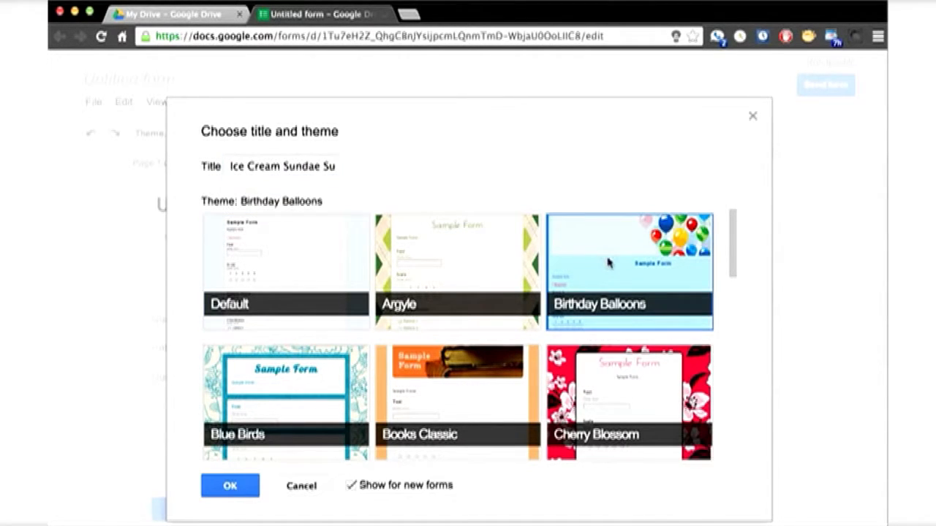
{"action": "left_click", "coordinate": [244, 488]}
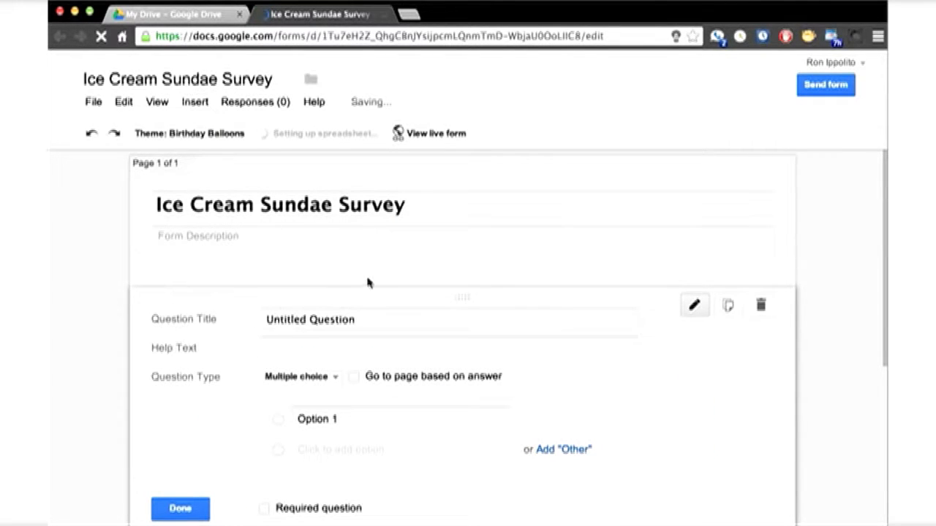
Title the first question 'What kind of ice cream would you like' with choices Vanilla, Chocolate, Strawberry.
{"action": "triple_click", "coordinate": [378, 319]}
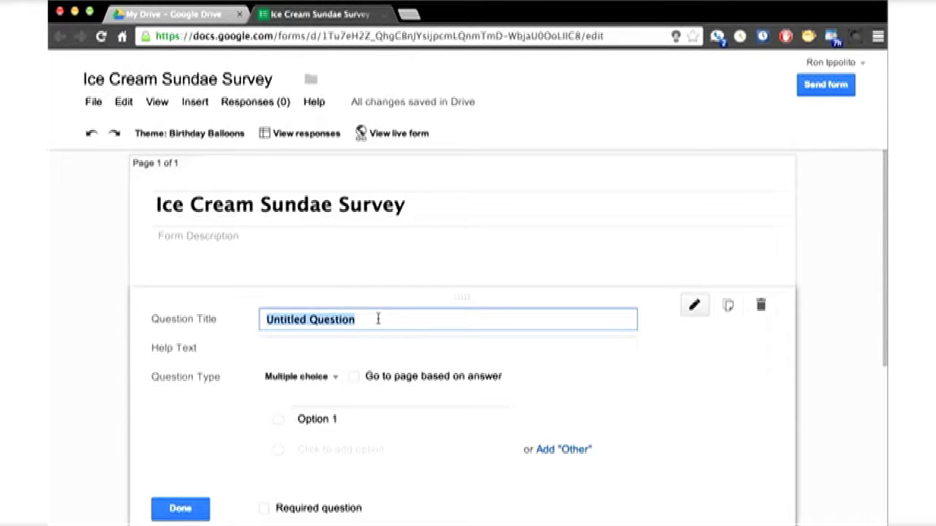
{"action": "type", "text": "What kind of "}
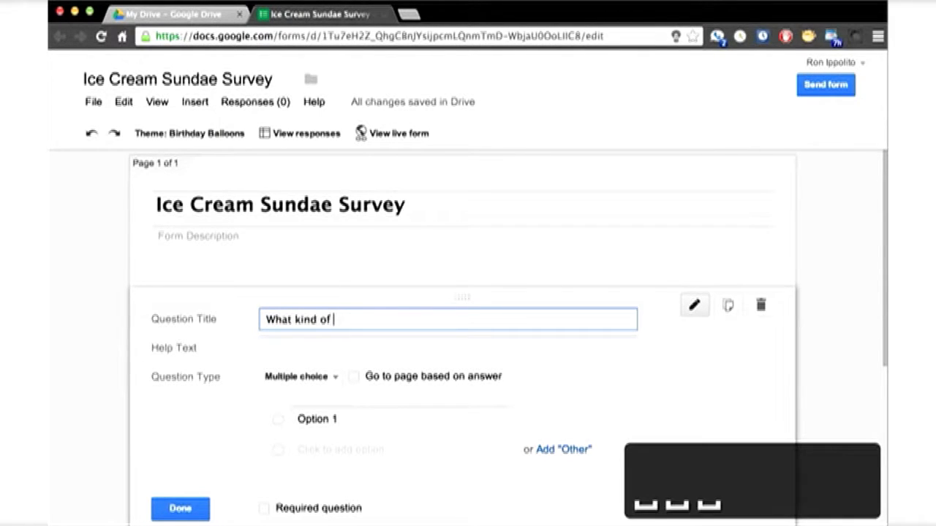
{"action": "type", "text": "ice cream would you "}
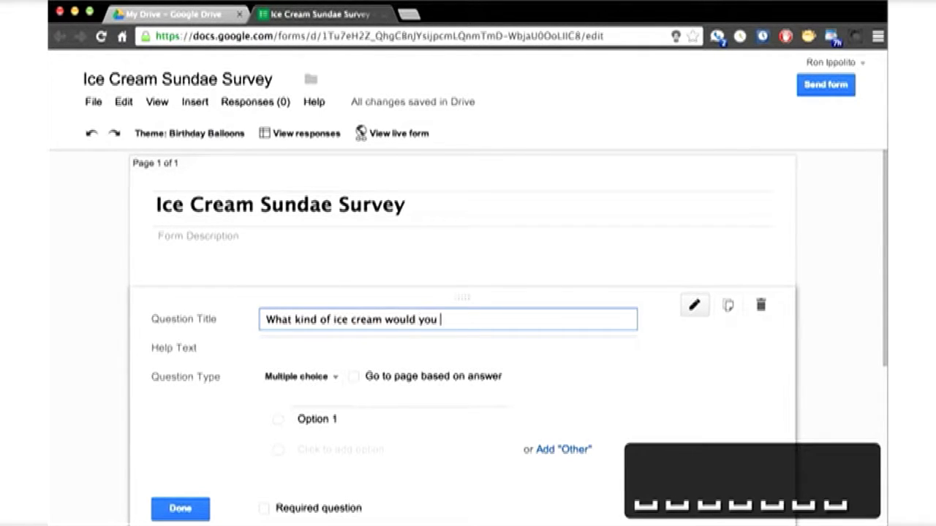
{"action": "type", "text": "like?"}
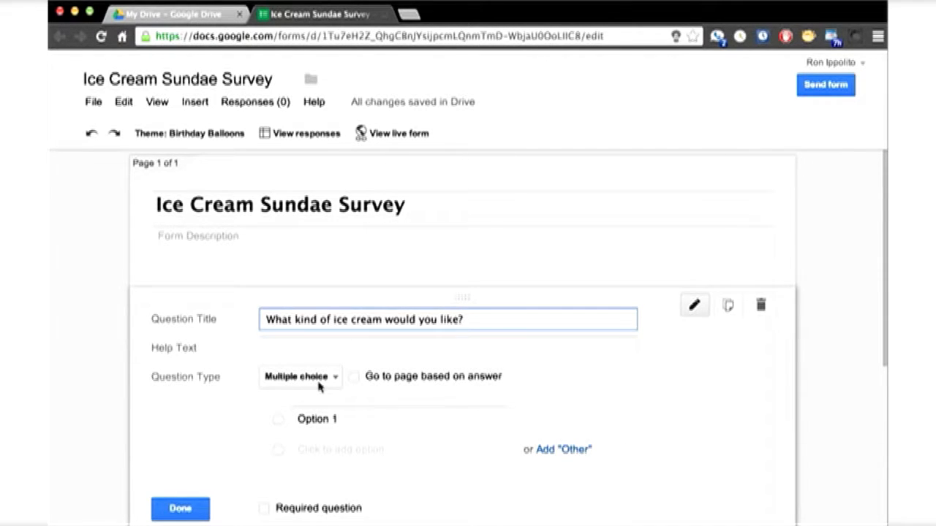
{"action": "left_click", "coordinate": [353, 421]}
{"action": "type", "text": "Vanilla"}
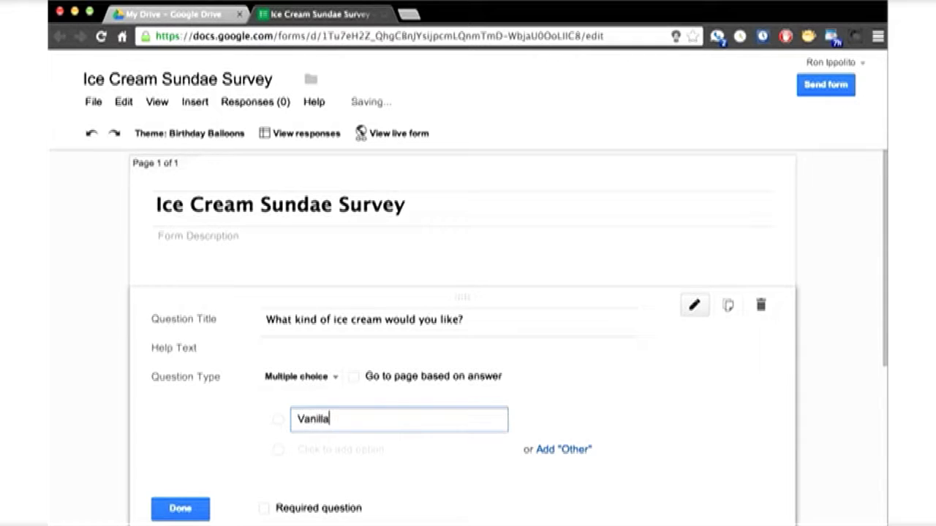
{"action": "key", "text": "Tab"}
{"action": "type", "text": "Chocol"}
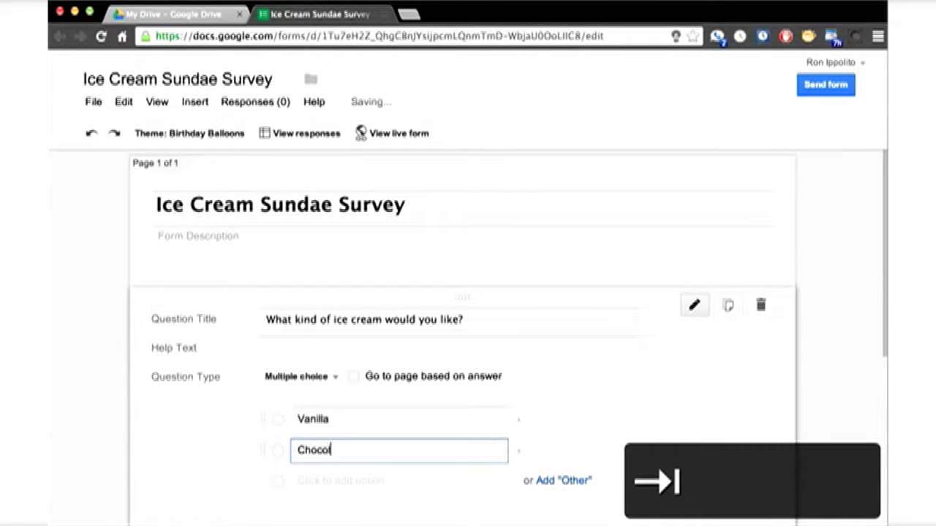
{"action": "type", "text": "ate"}
{"action": "key", "text": "Tab"}
{"action": "type", "text": "Strwaw"}
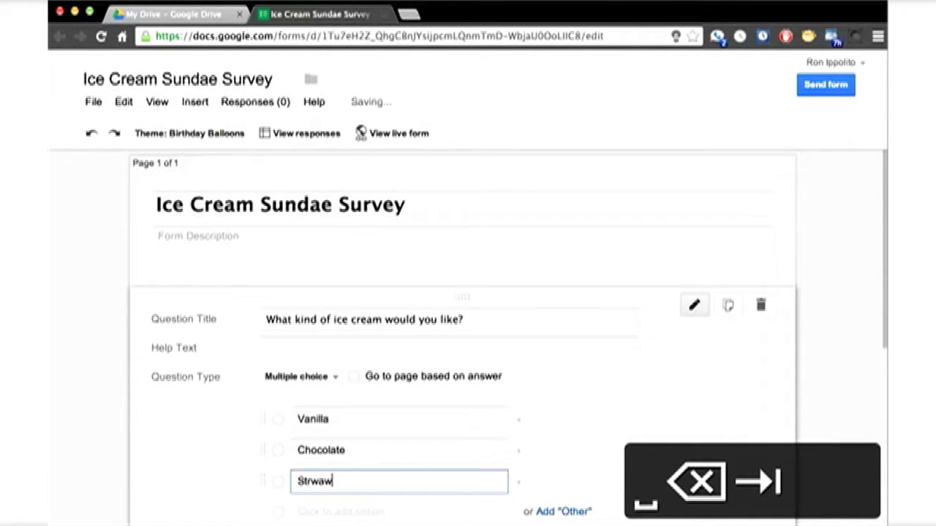
{"action": "key", "text": "BackSpace"}
{"action": "key", "text": "BackSpace"}
{"action": "key", "text": "BackSpace"}
{"action": "type", "text": "awberry"}
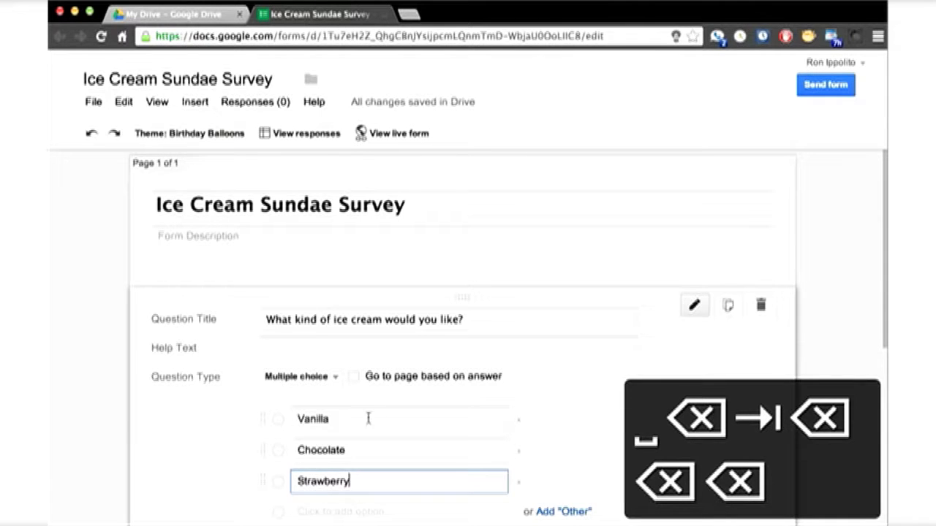
Add an Other choice, make the ice cream question required, and finish it.
{"action": "scroll", "coordinate": [663, 453], "scroll_direction": "down", "scroll_amount": 3}
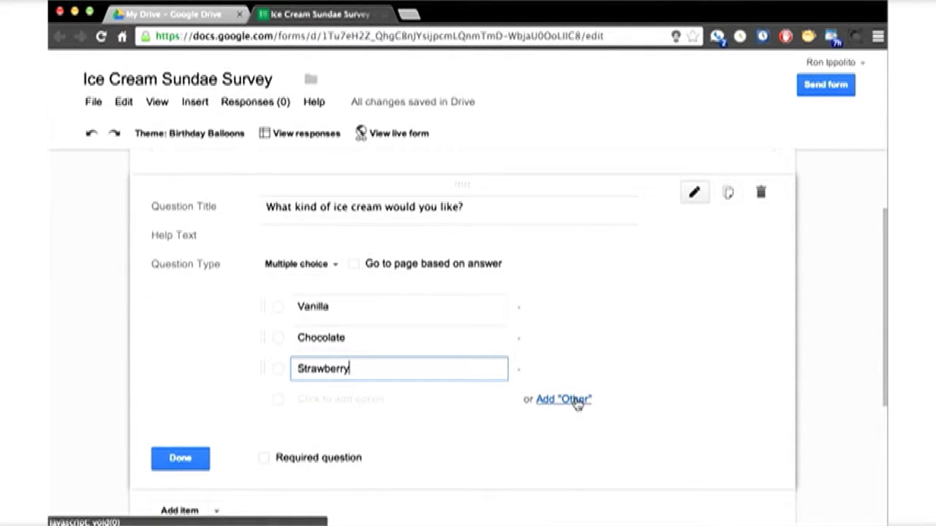
{"action": "left_click", "coordinate": [577, 401]}
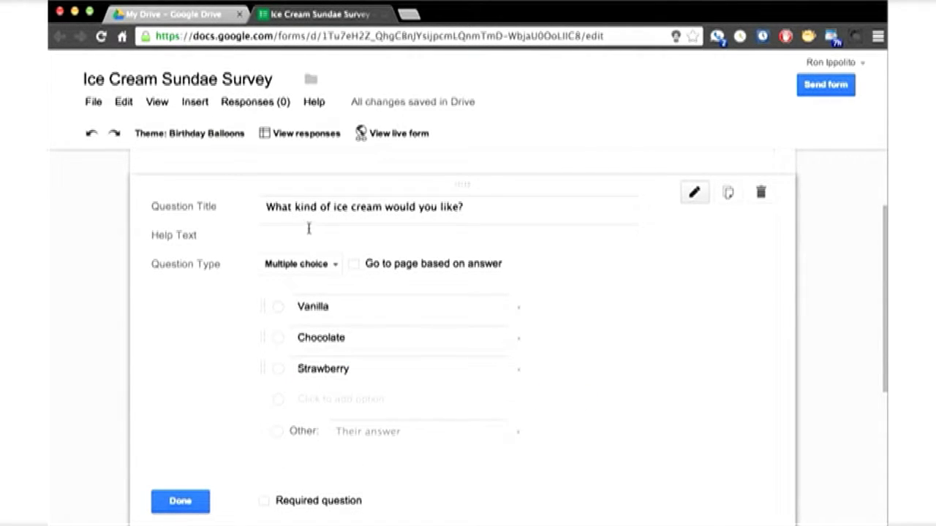
{"action": "left_click", "coordinate": [266, 502]}
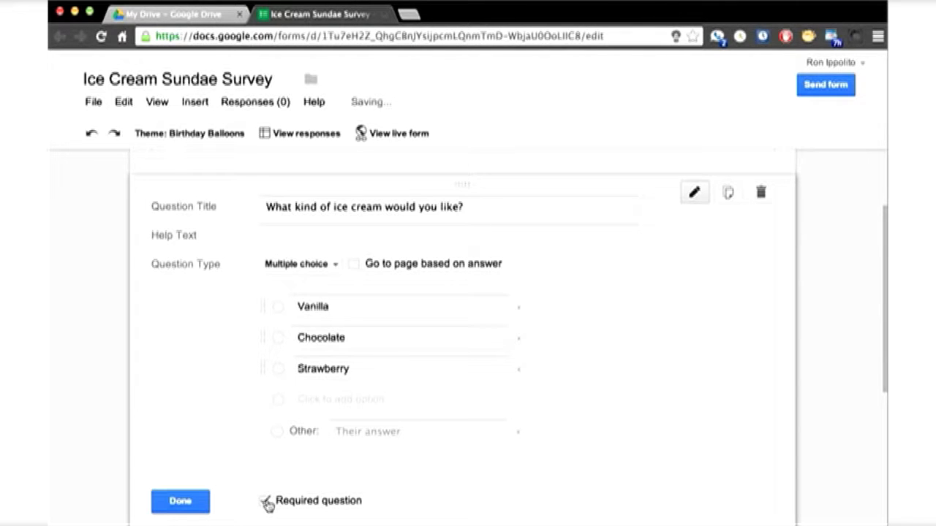
{"action": "left_click", "coordinate": [203, 501]}
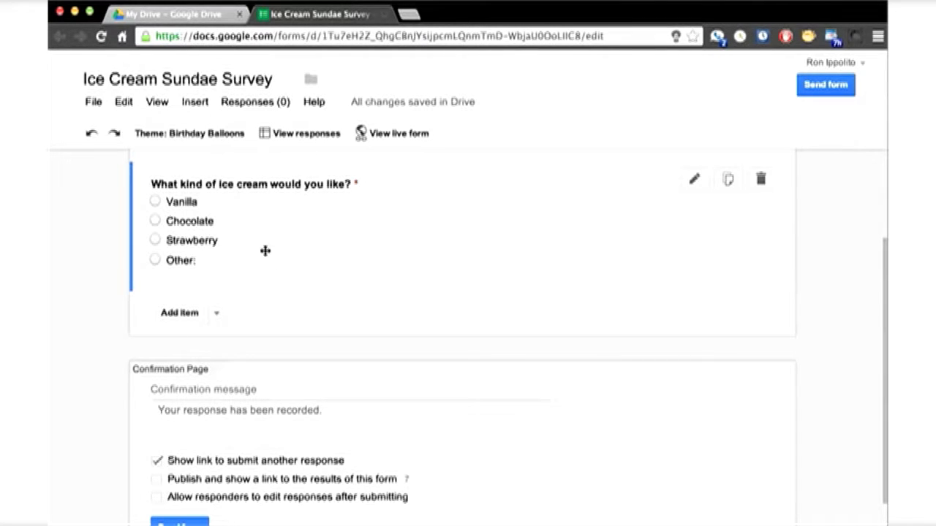
Add a multiple-choice question titled 'What kind of syrup would you'.
{"action": "left_click", "coordinate": [179, 313]}
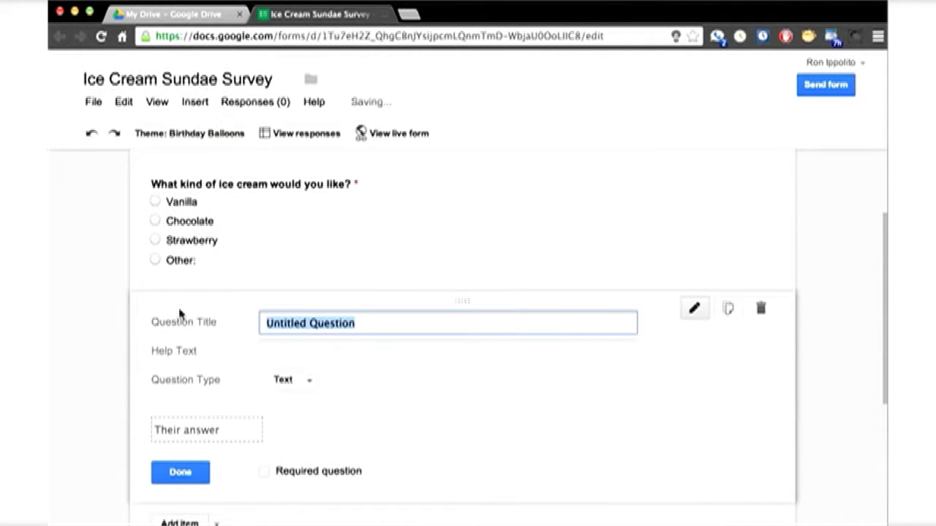
{"action": "type", "text": "What k"}
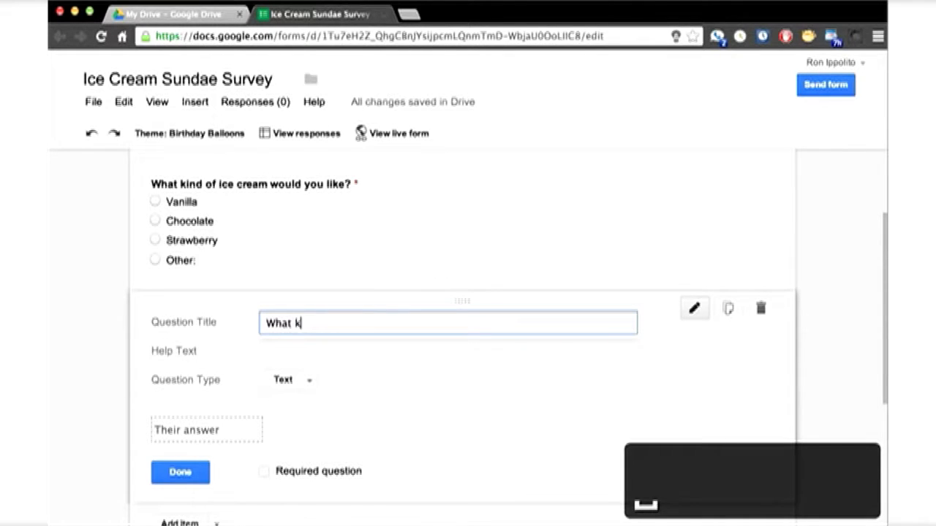
{"action": "type", "text": "ind of syrup would you like?"}
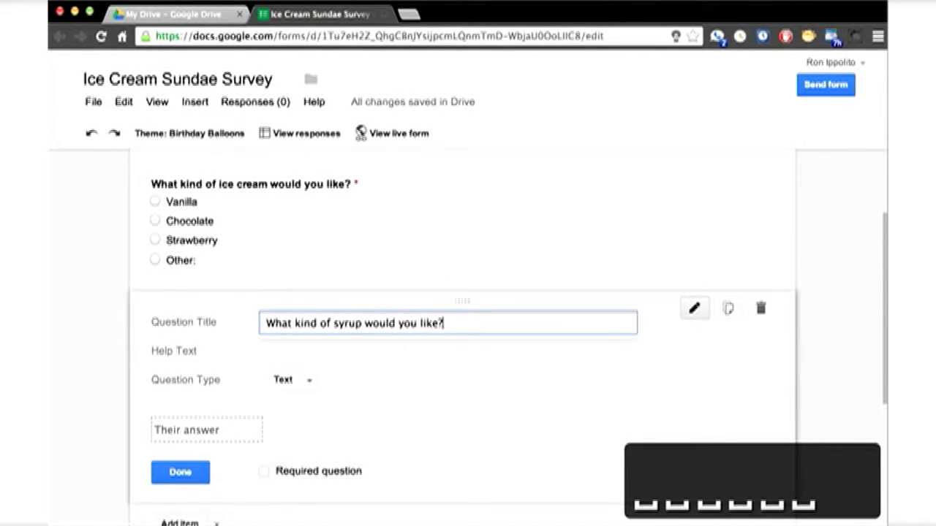
{"action": "left_click", "coordinate": [302, 383]}
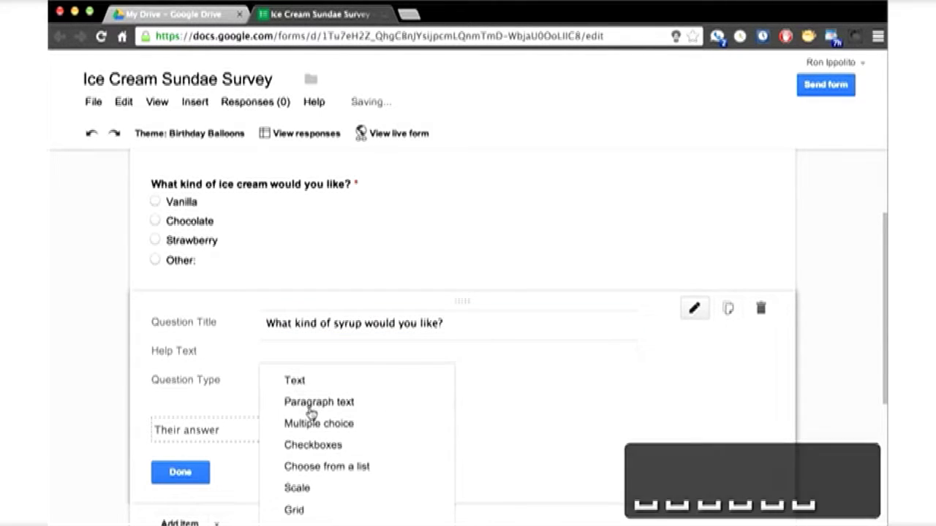
{"action": "left_click", "coordinate": [310, 421]}
Give the syrup question the choices Hot fudge, Caramel and No syrup, then finish it.
{"action": "left_click", "coordinate": [311, 422]}
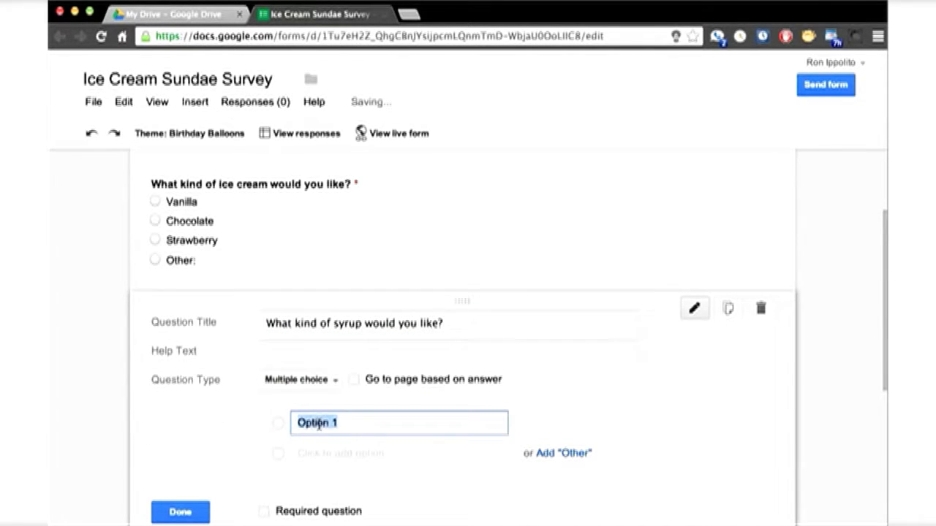
{"action": "type", "text": "Hot fudge"}
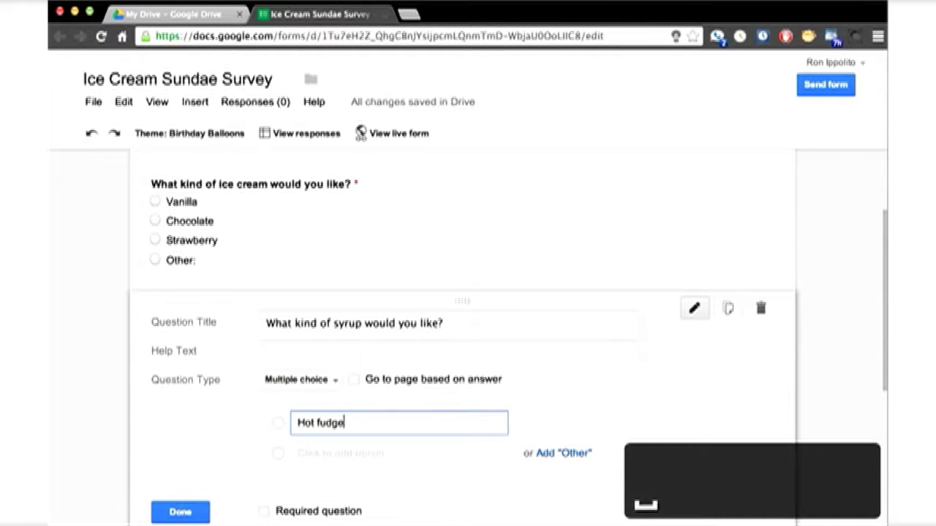
{"action": "key", "text": "Tab"}
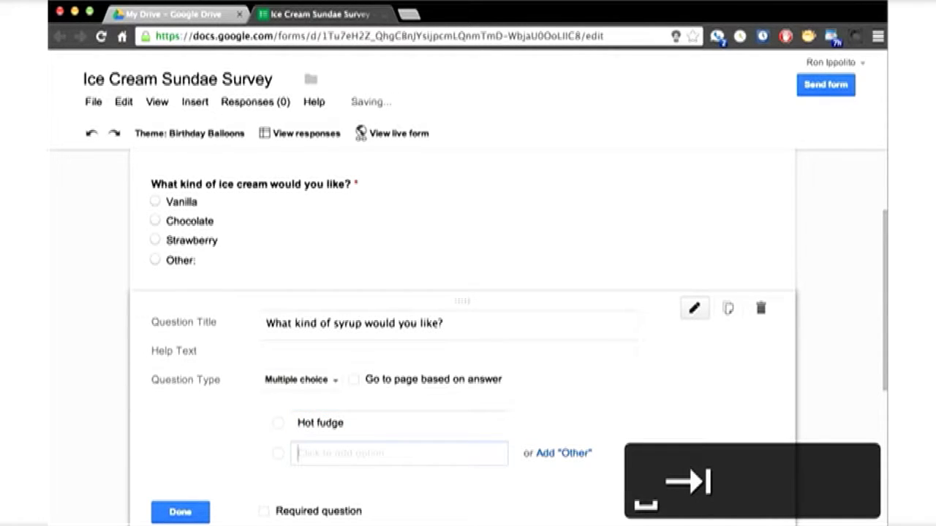
{"action": "type", "text": "Caramel"}
{"action": "key", "text": "Tab"}
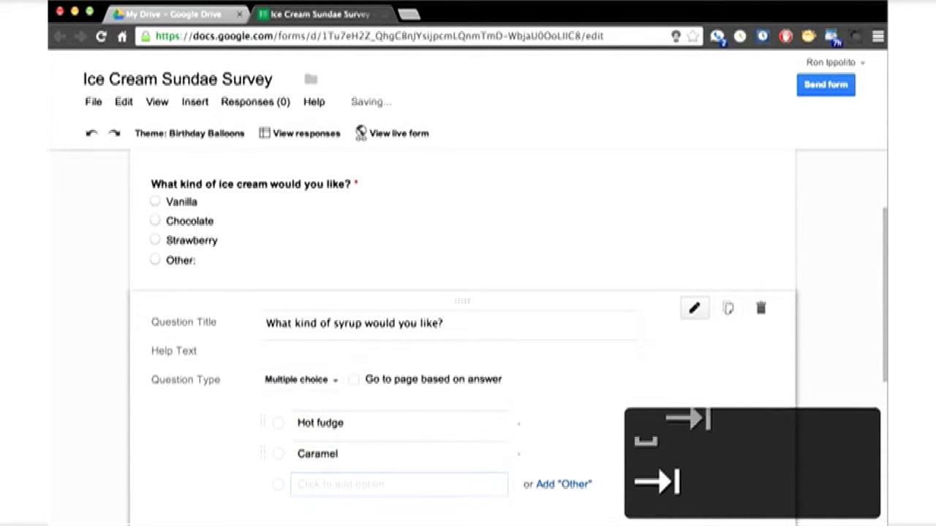
{"action": "type", "text": "Strawberry"}
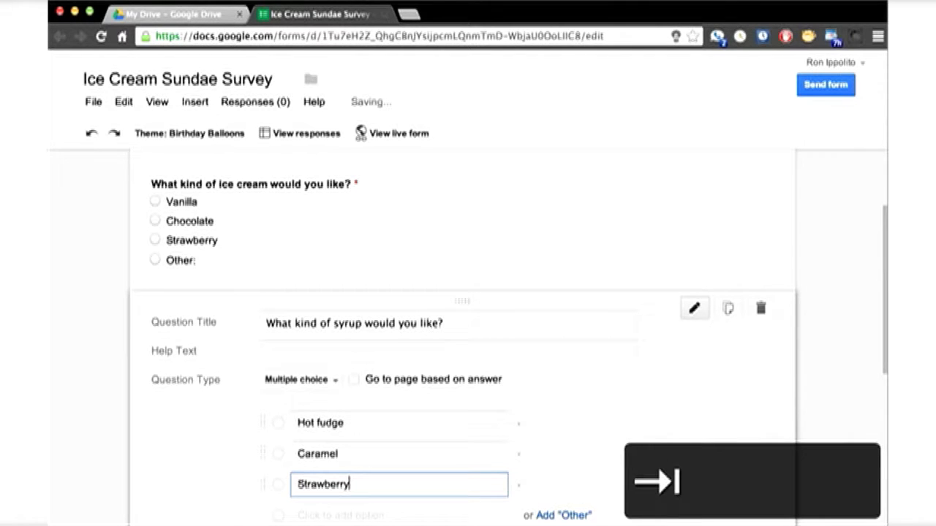
{"action": "scroll", "coordinate": [660, 388], "scroll_direction": "down", "scroll_amount": 3}
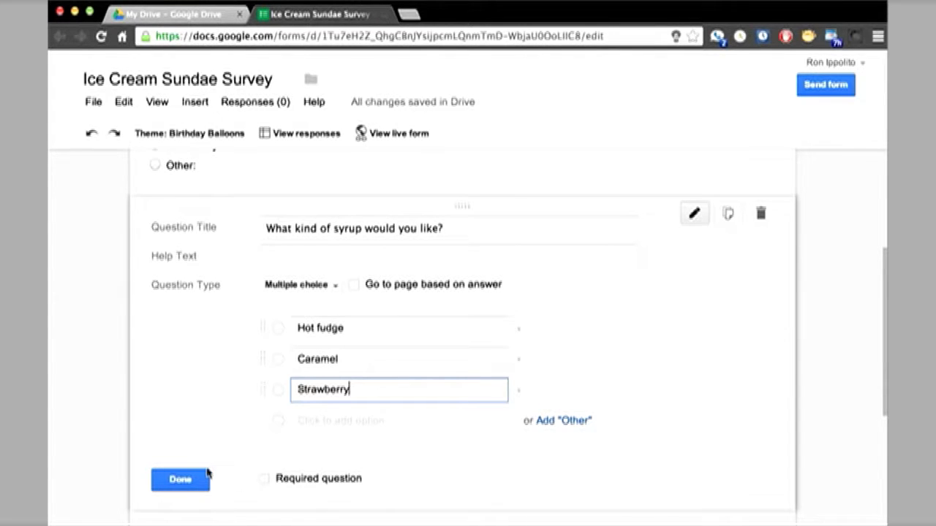
{"action": "left_click", "coordinate": [295, 422]}
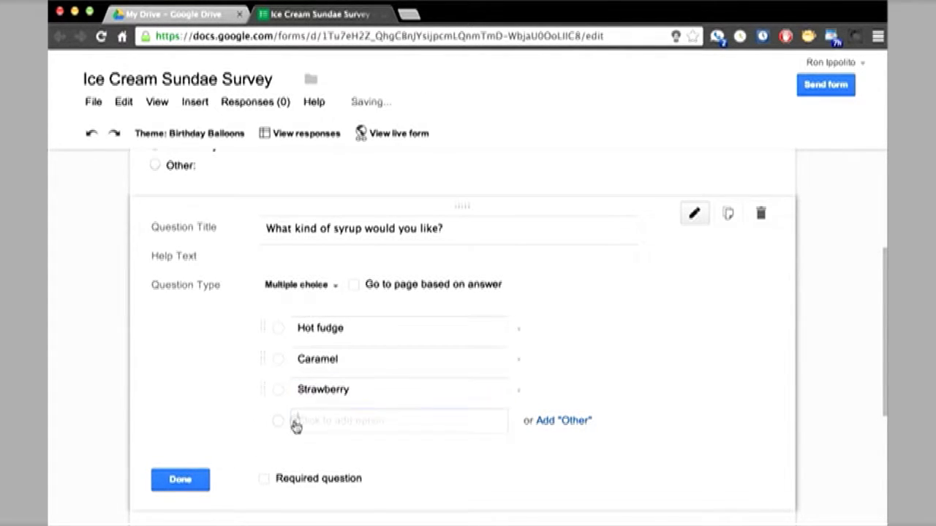
{"action": "key", "text": "BackSpace"}
{"action": "key", "text": "BackSpace"}
{"action": "key", "text": "BackSpace"}
{"action": "key", "text": "BackSpace"}
{"action": "key", "text": "BackSpace"}
{"action": "key", "text": "BackSpace"}
{"action": "key", "text": "BackSpace"}
{"action": "key", "text": "BackSpace"}
{"action": "key", "text": "BackSpace"}
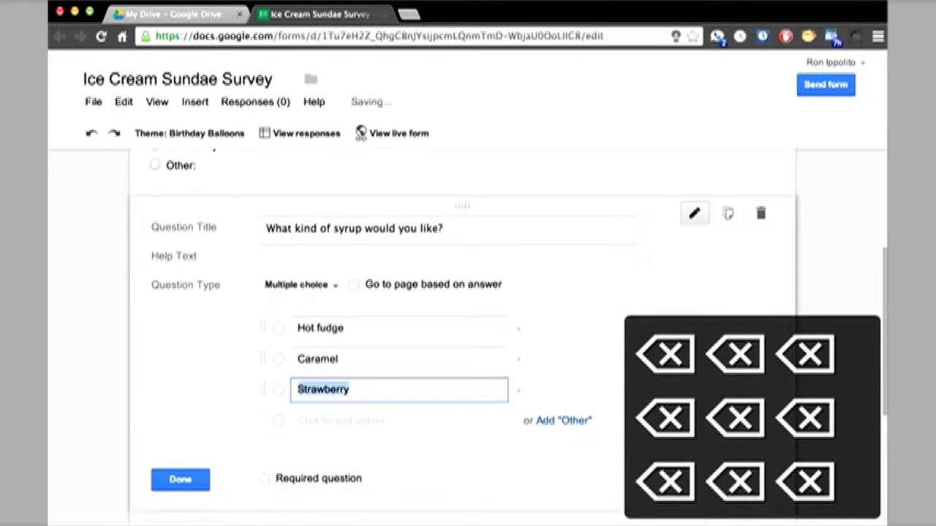
{"action": "type", "text": "No t"}
{"action": "key", "text": "BackSpace"}
{"action": "type", "text": "syrup"}
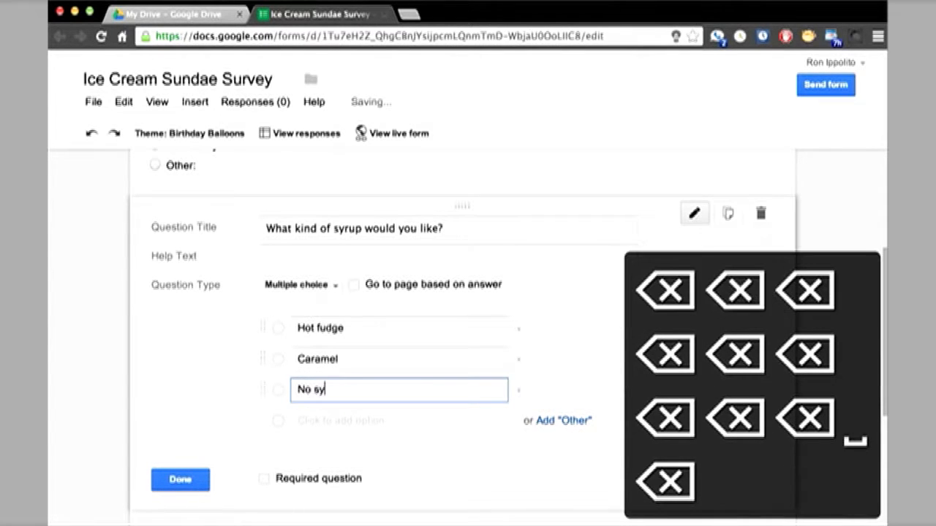
{"action": "left_click", "coordinate": [199, 479]}
Add a new question titled 'Any additional toppings?'.
{"action": "left_click", "coordinate": [180, 325]}
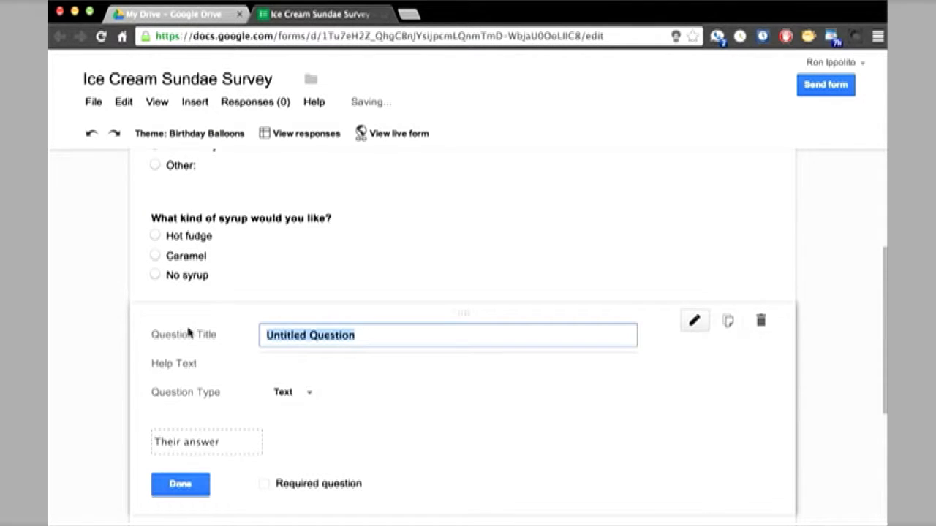
{"action": "type", "text": "Any addition"}
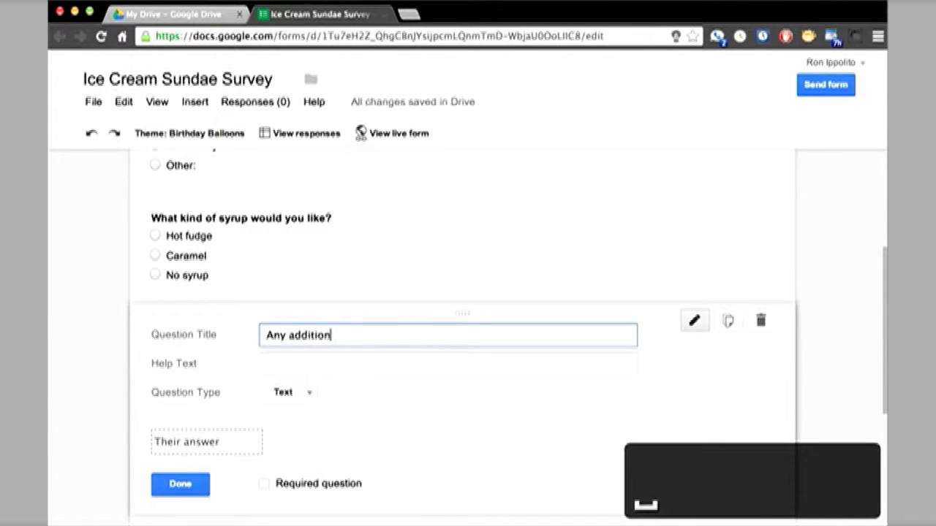
{"action": "type", "text": "al toppi"}
{"action": "key", "text": "BackSpace"}
{"action": "type", "text": "poin"}
{"action": "key", "text": "BackSpace"}
{"action": "key", "text": "BackSpace"}
{"action": "key", "text": "BackSpace"}
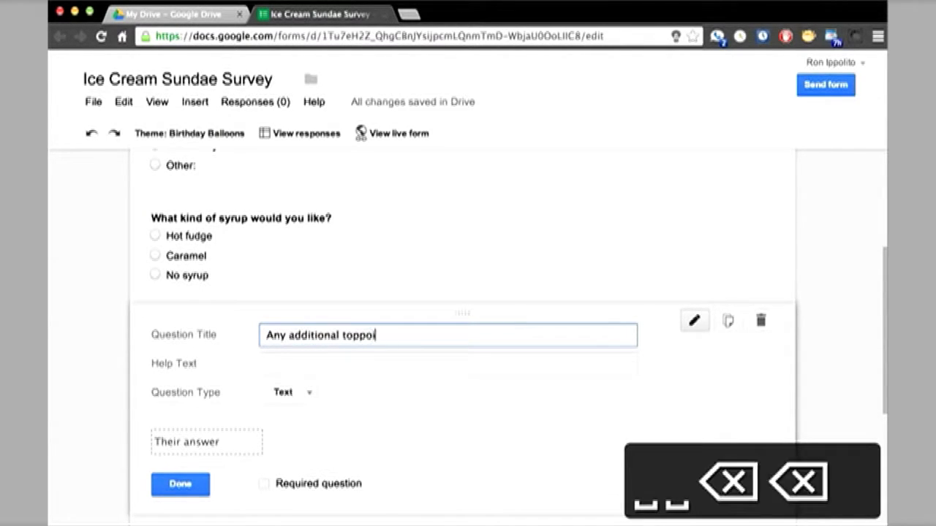
{"action": "type", "text": "ings?"}
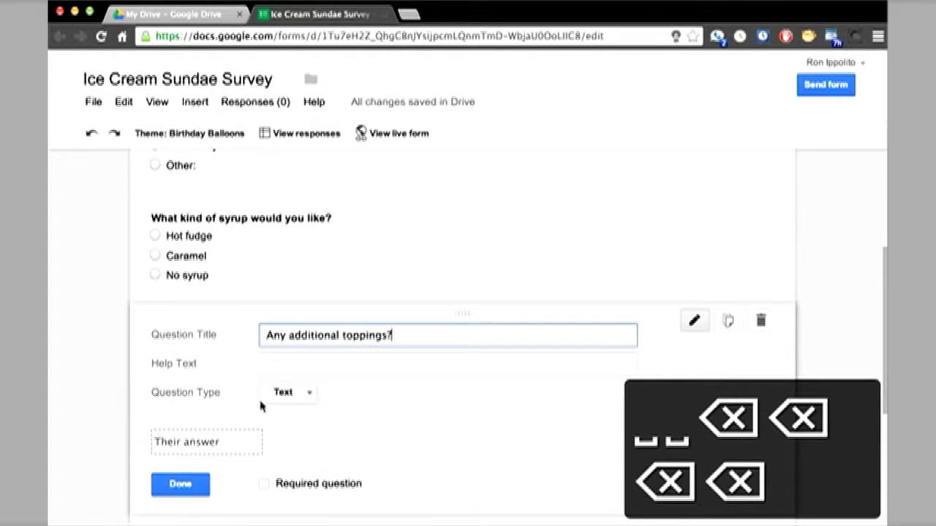
Give the toppings question the options Peanuts, Almonds and Rainbow sprinkles.
{"action": "left_click", "coordinate": [282, 395]}
{"action": "left_click", "coordinate": [292, 430]}
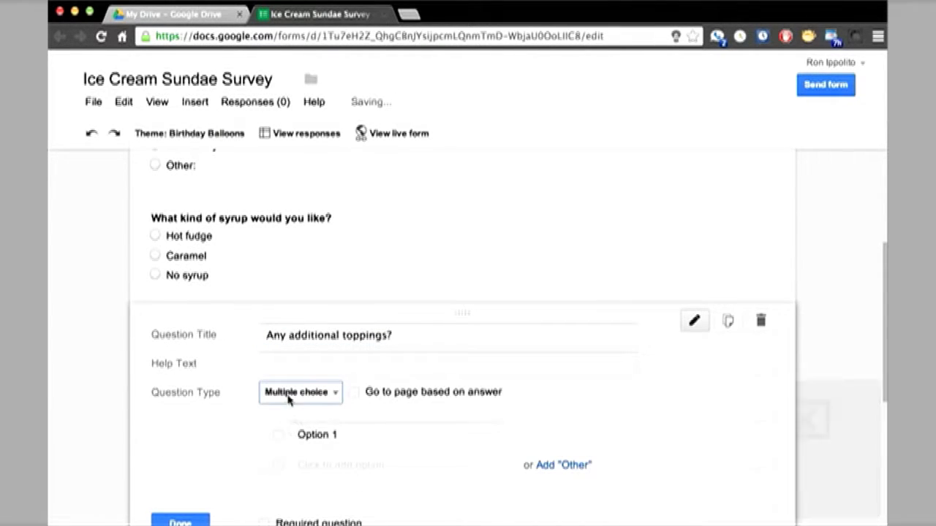
{"action": "left_click", "coordinate": [328, 434]}
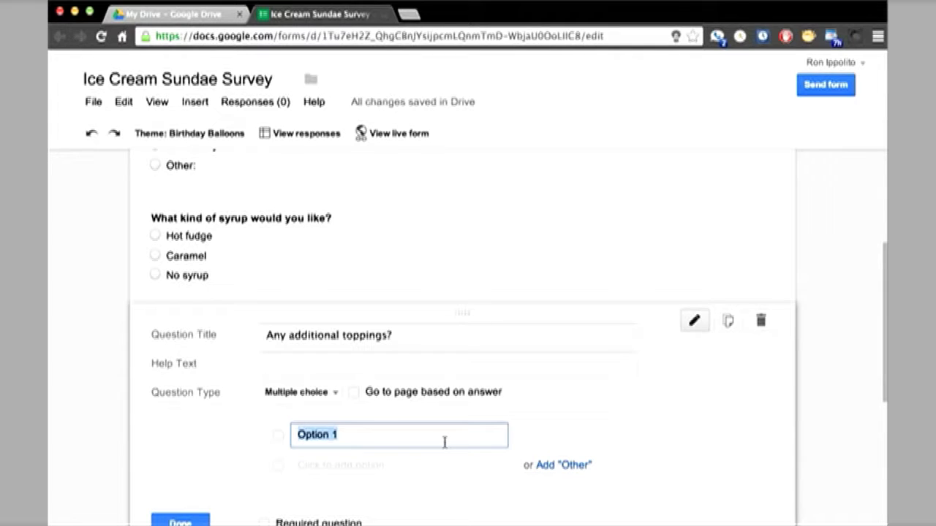
{"action": "type", "text": "Peanuts"}
{"action": "key", "text": "Tab"}
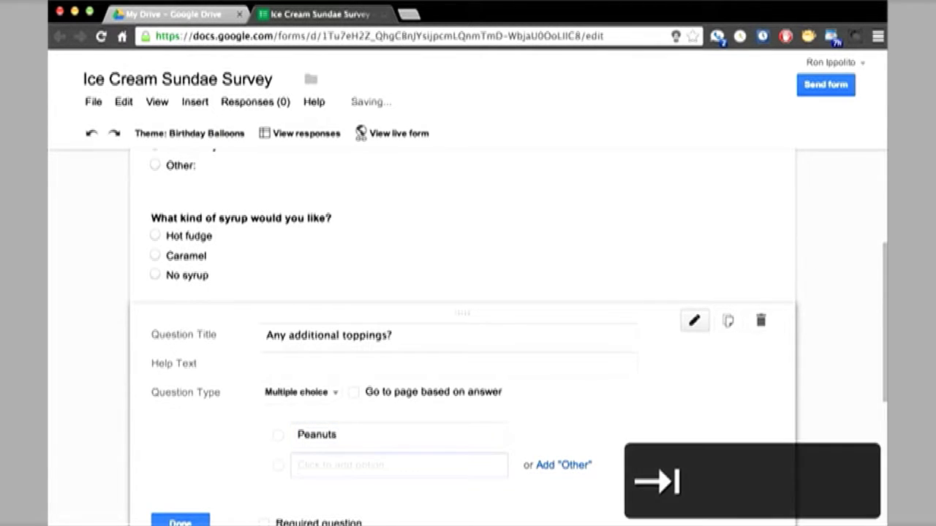
{"action": "type", "text": "Aldm"}
{"action": "key", "text": "BackSpace"}
{"action": "key", "text": "BackSpace"}
{"action": "key", "text": "BackSpace"}
{"action": "type", "text": "lmonds"}
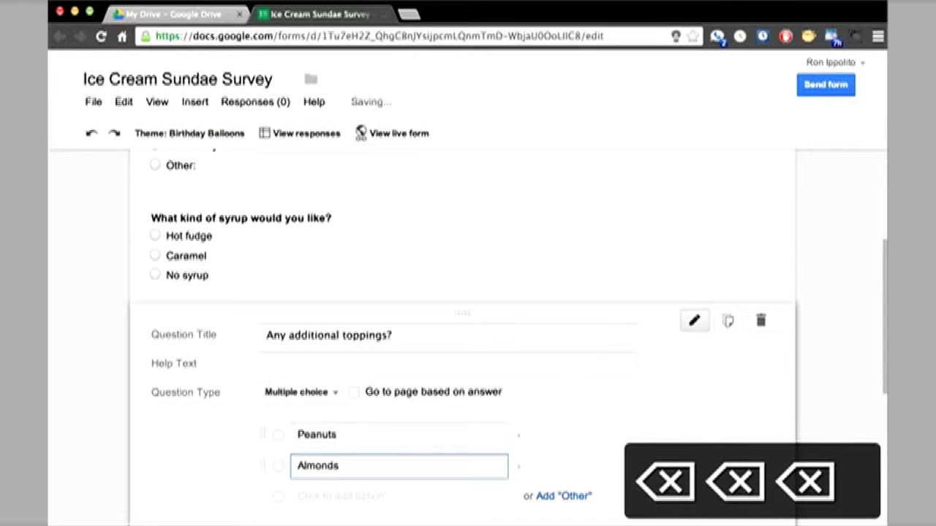
{"action": "key", "text": "Tab"}
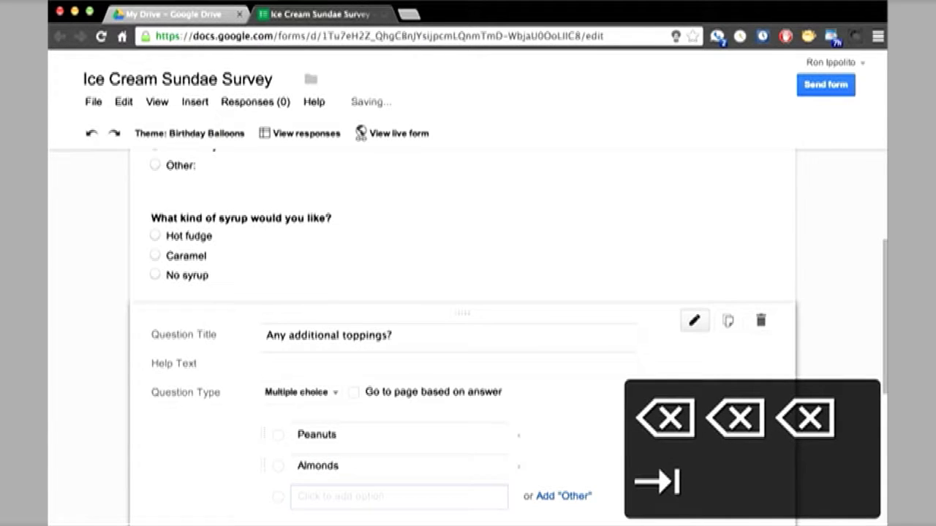
{"action": "type", "text": "Rainbo"}
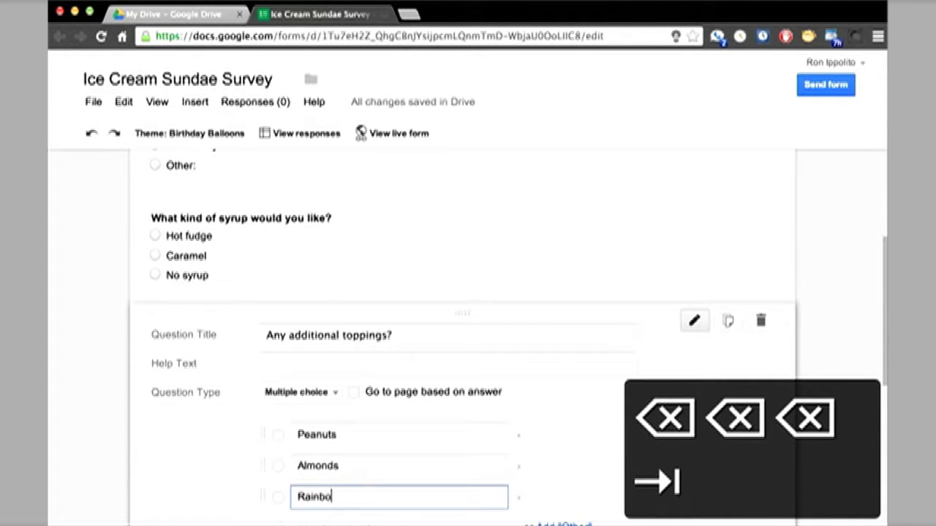
{"action": "type", "text": "w sprinkl"}
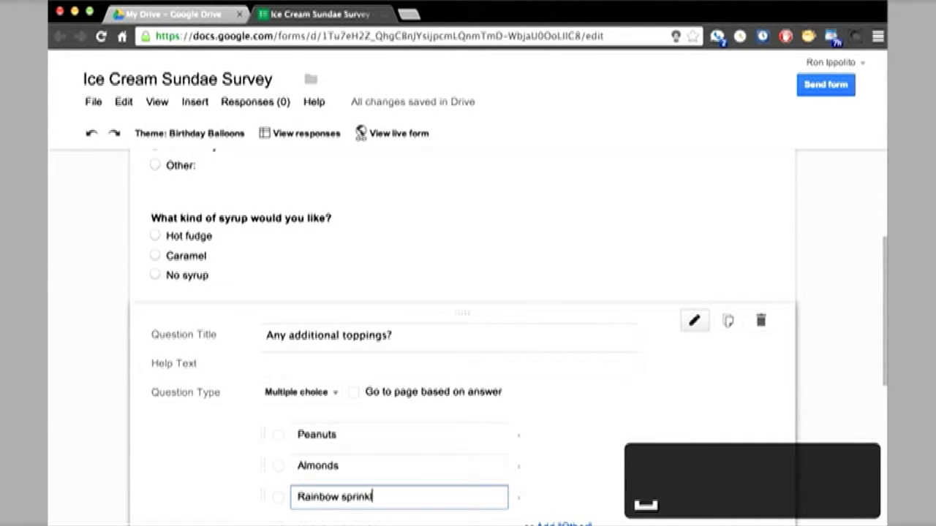
{"action": "type", "text": "es"}
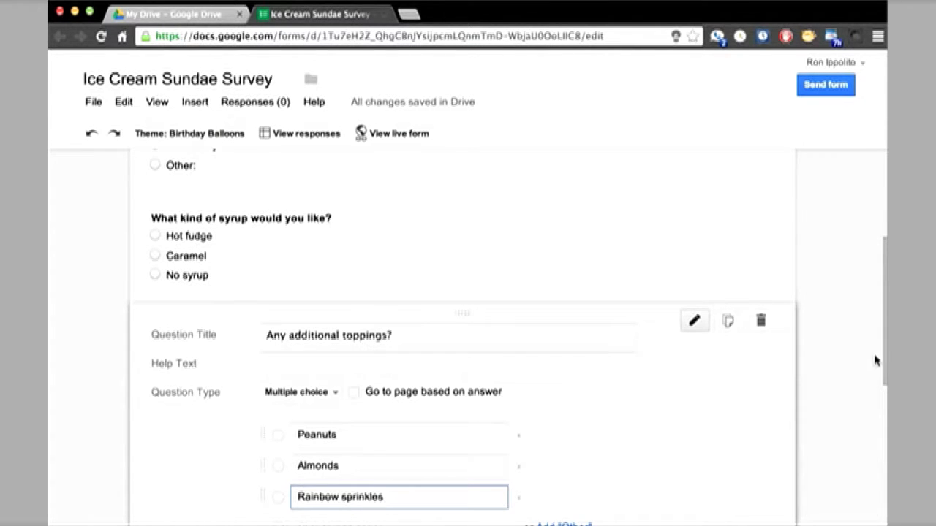
{"action": "left_click_drag", "start_coordinate": [885, 359], "coordinate": [884, 388]}
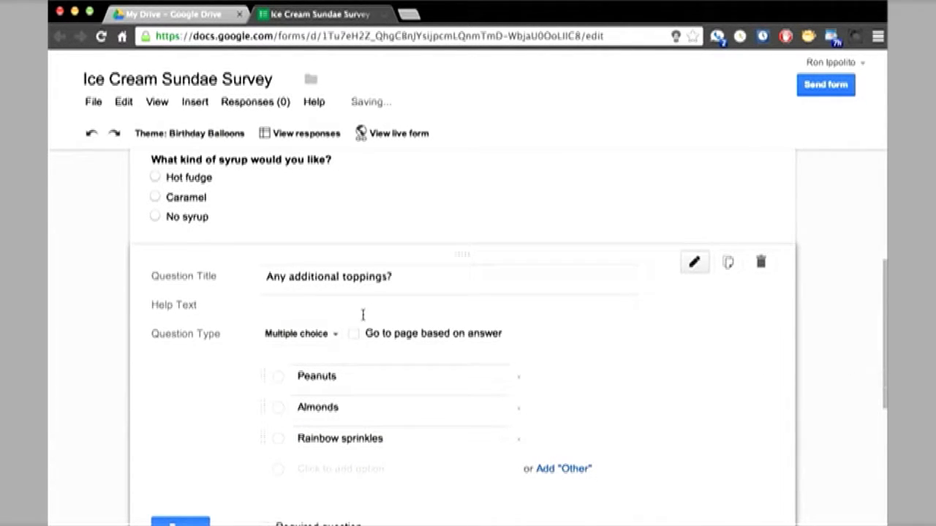
Switch the toppings question to Checkboxes with help text 'Check all that apply' and finish it.
{"action": "left_click", "coordinate": [334, 334]}
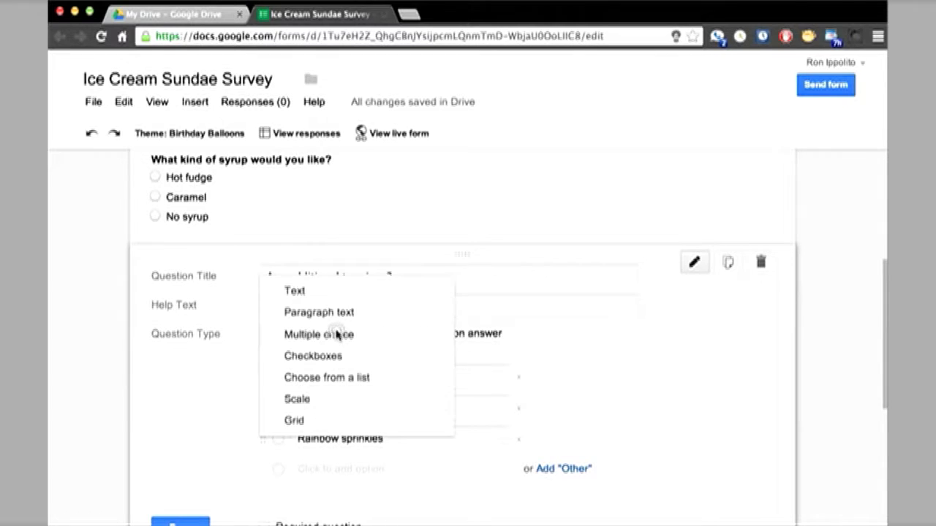
{"action": "left_click", "coordinate": [334, 356]}
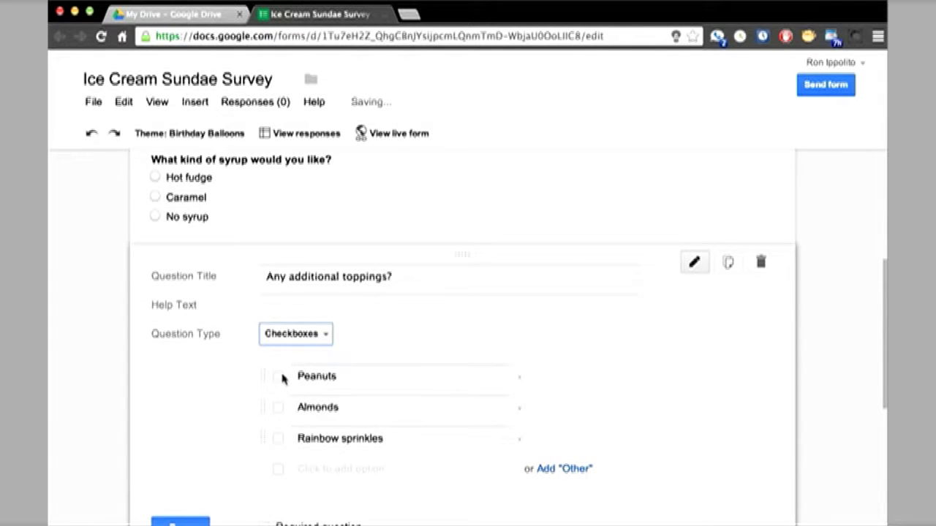
{"action": "left_click", "coordinate": [315, 313]}
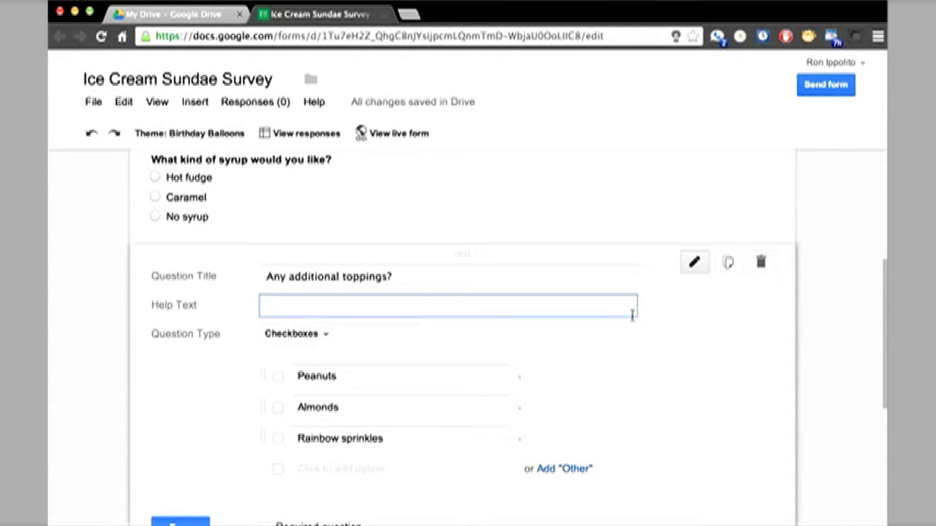
{"action": "type", "text": "Check all that app"}
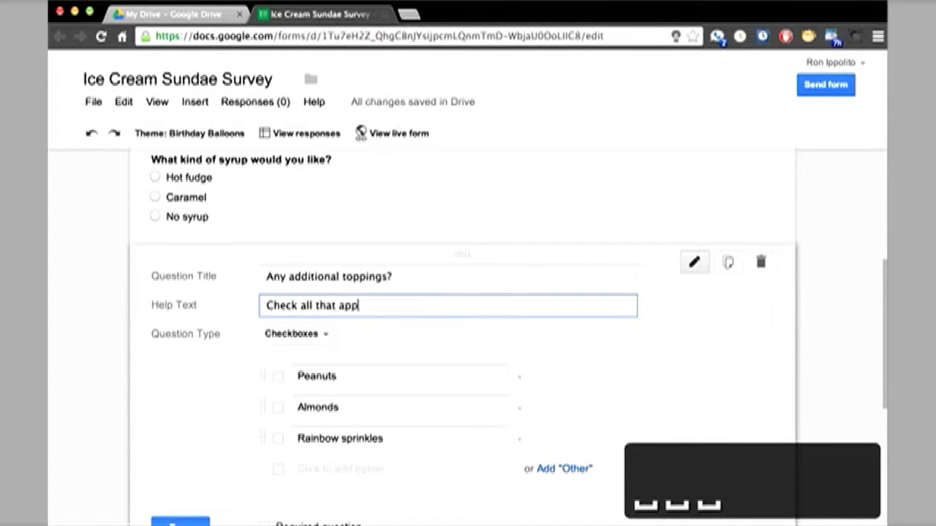
{"action": "type", "text": "ly"}
{"action": "scroll", "coordinate": [192, 412], "scroll_direction": "down", "scroll_amount": 2}
{"action": "left_click", "coordinate": [181, 442]}
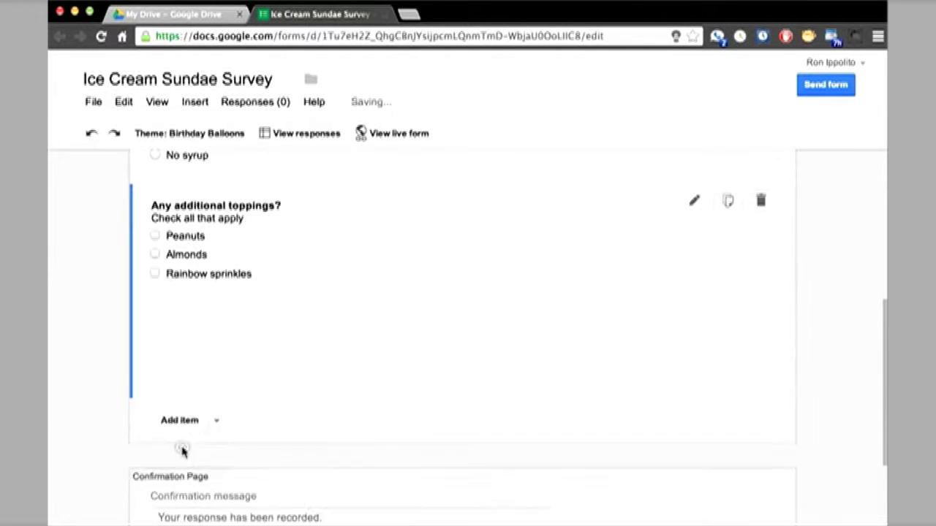
{"action": "scroll", "coordinate": [268, 343], "scroll_direction": "up", "scroll_amount": 4}
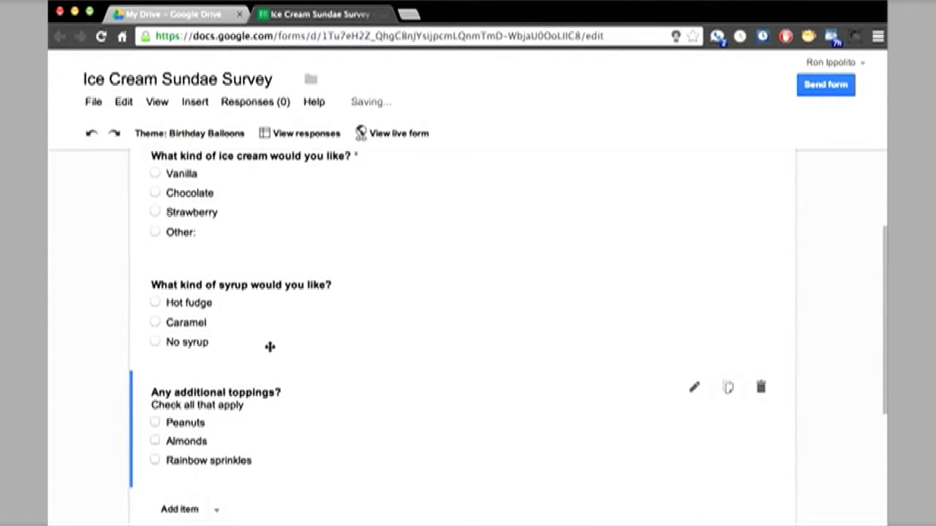
{"action": "scroll", "coordinate": [270, 346], "scroll_direction": "down", "scroll_amount": 2}
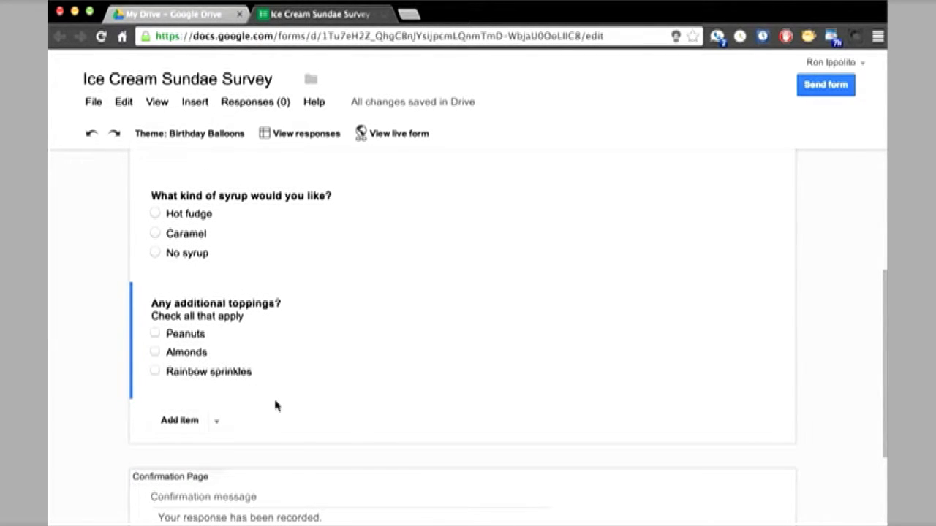
Add a text question titled 'First Name'.
{"action": "left_click", "coordinate": [176, 421]}
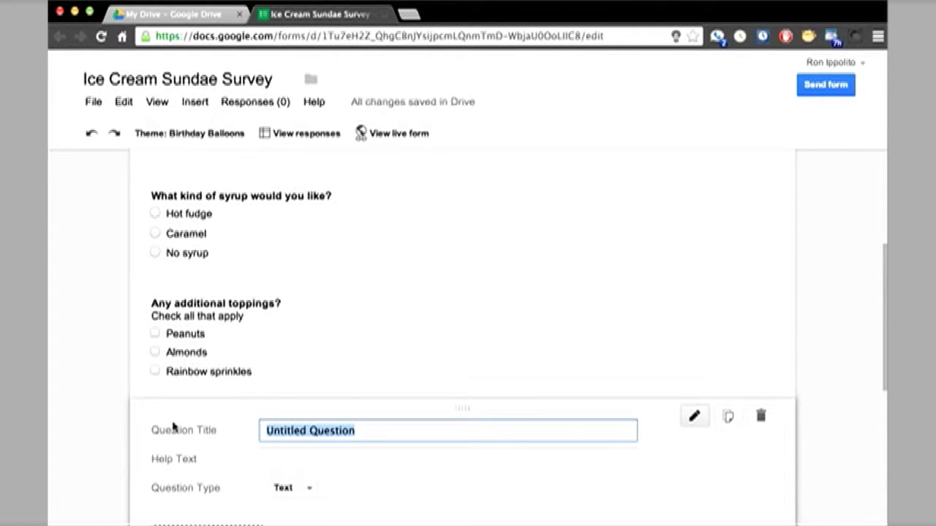
{"action": "type", "text": "First La"}
{"action": "key", "text": "BackSpace"}
{"action": "key", "text": "BackSpace"}
{"action": "type", "text": "Name"}
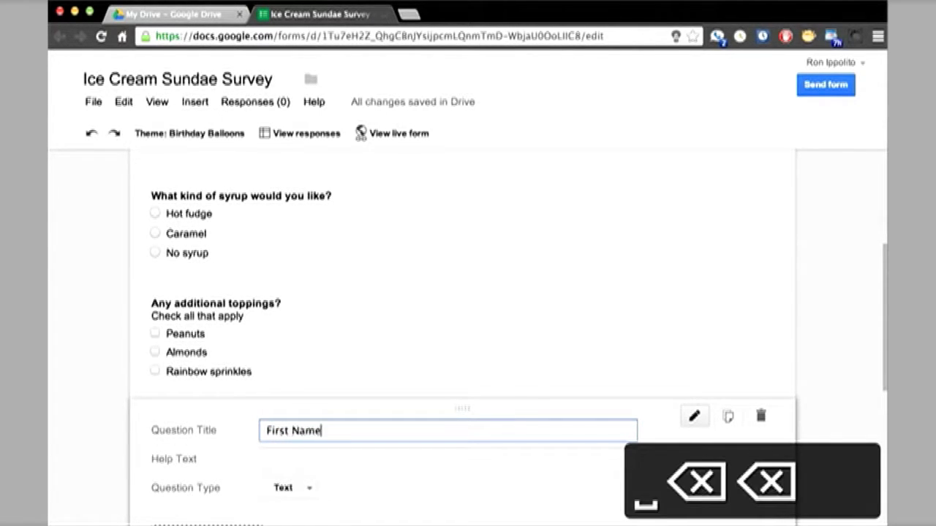
{"action": "scroll", "coordinate": [231, 432], "scroll_direction": "down", "scroll_amount": 2}
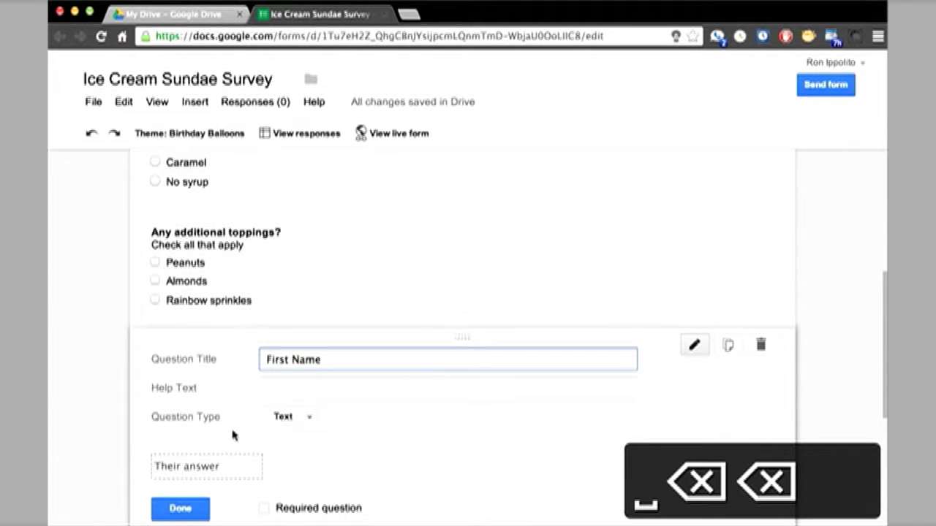
{"action": "scroll", "coordinate": [233, 435], "scroll_direction": "down", "scroll_amount": 1}
{"action": "left_click", "coordinate": [182, 473]}
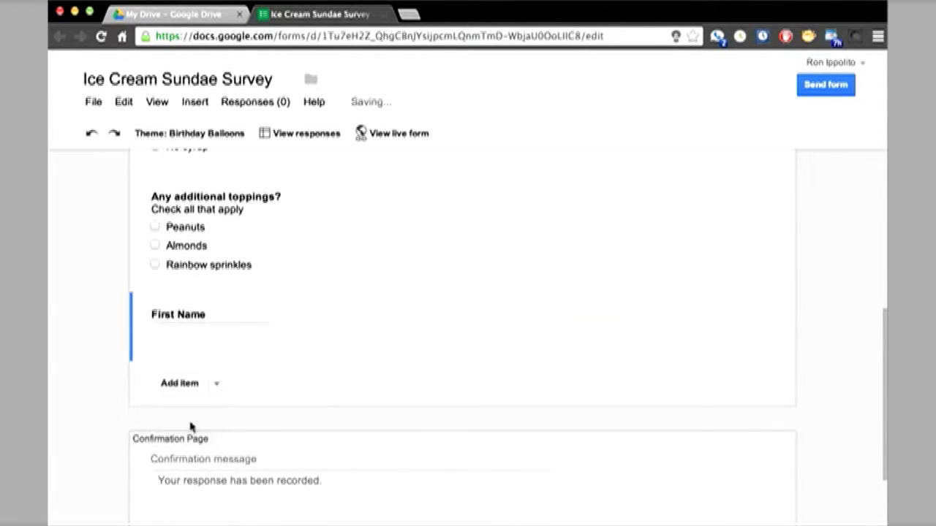
Add a text question titled 'Last Name' below it.
{"action": "left_click", "coordinate": [181, 383]}
{"action": "type", "text": "Last Name"}
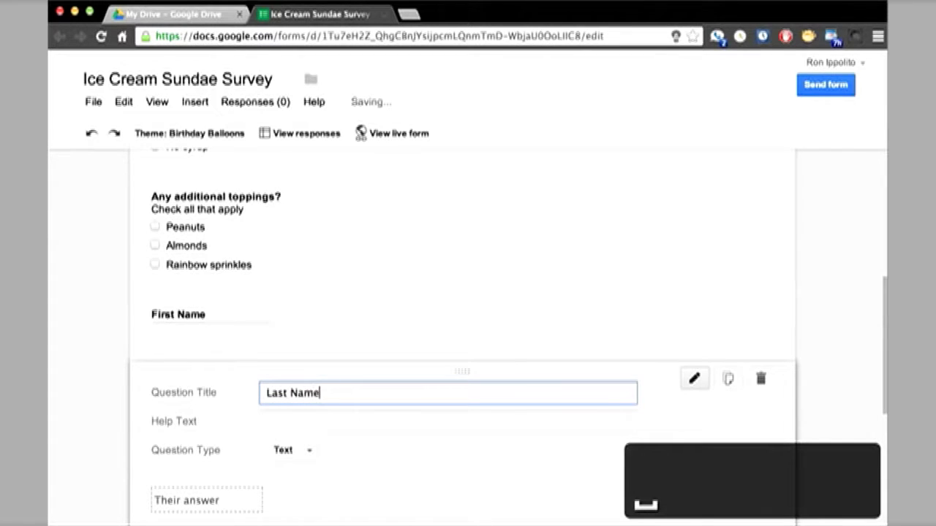
{"action": "scroll", "coordinate": [171, 351], "scroll_direction": "down", "scroll_amount": 3}
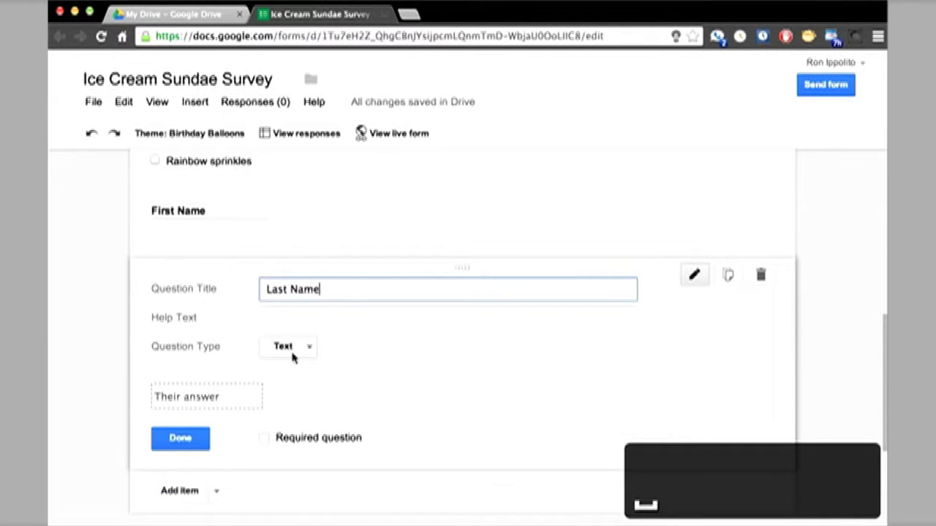
{"action": "left_click", "coordinate": [183, 439]}
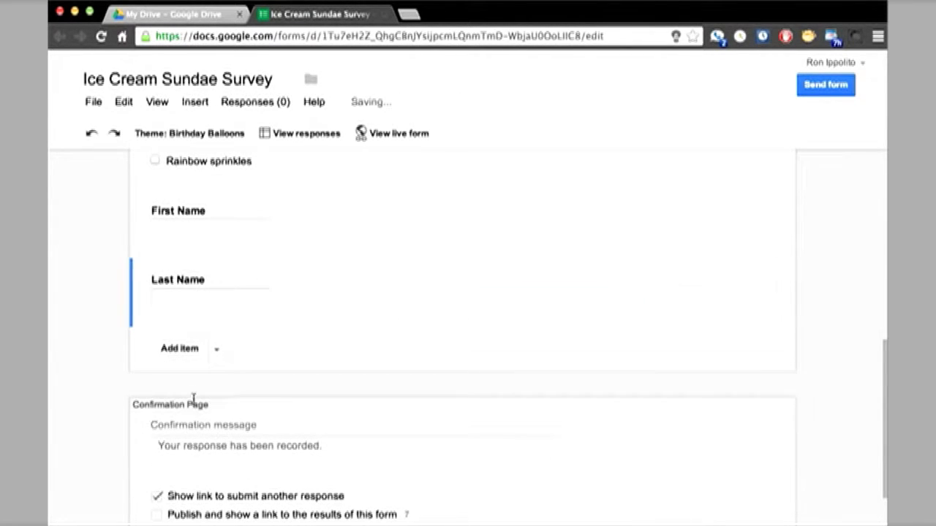
{"action": "left_click", "coordinate": [179, 349]}
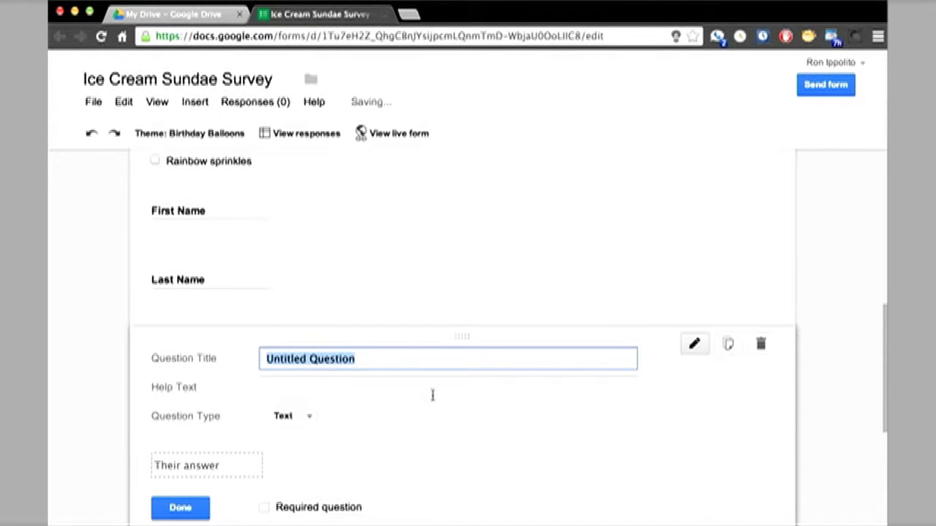
Title the new question 'Your profound thoughts on ice cream sundaes . . .' and make it Paragraph text.
{"action": "type", "text": "Your profou"}
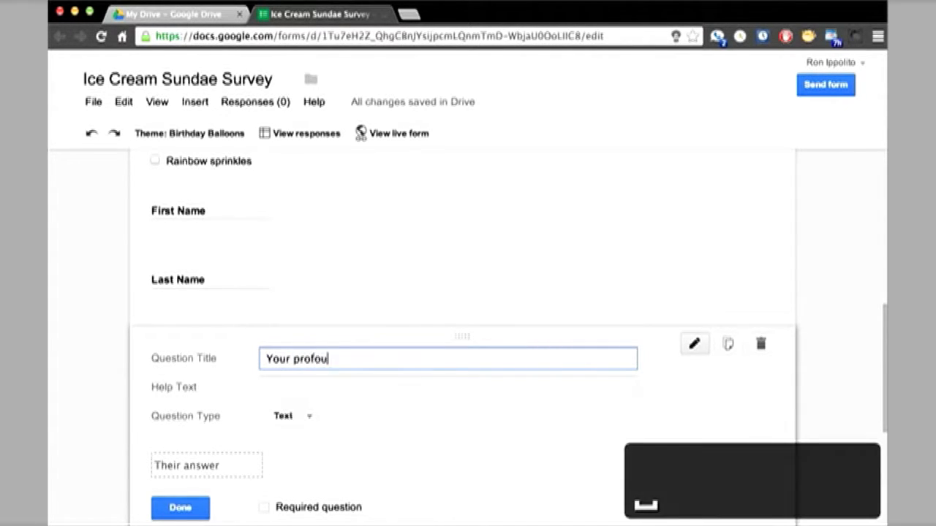
{"action": "type", "text": "nd though"}
{"action": "key", "text": "BackSpace"}
{"action": "type", "text": "ghts "}
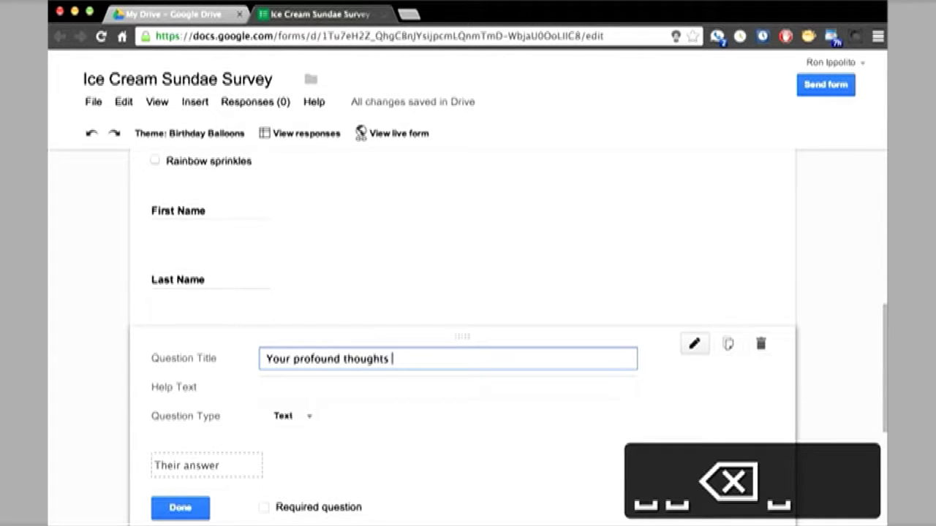
{"action": "type", "text": "on ice cream sun"}
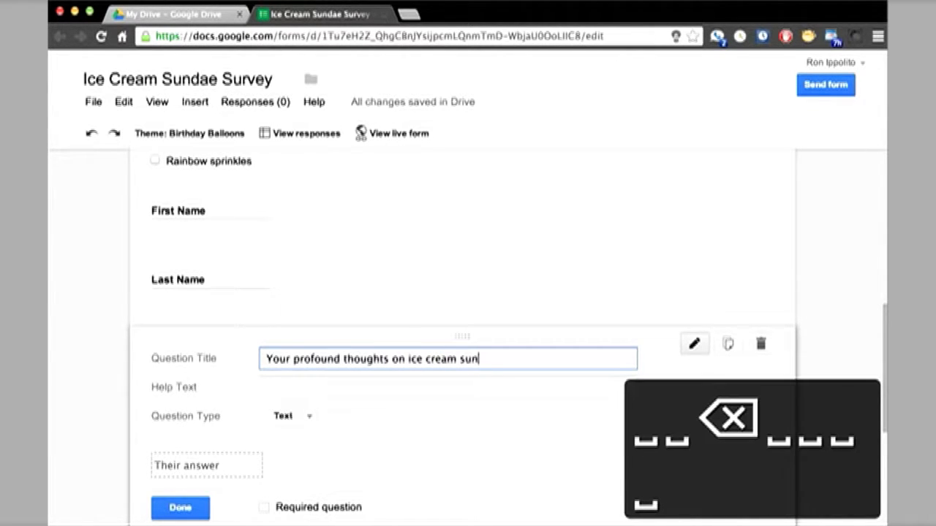
{"action": "type", "text": "daes . . ."}
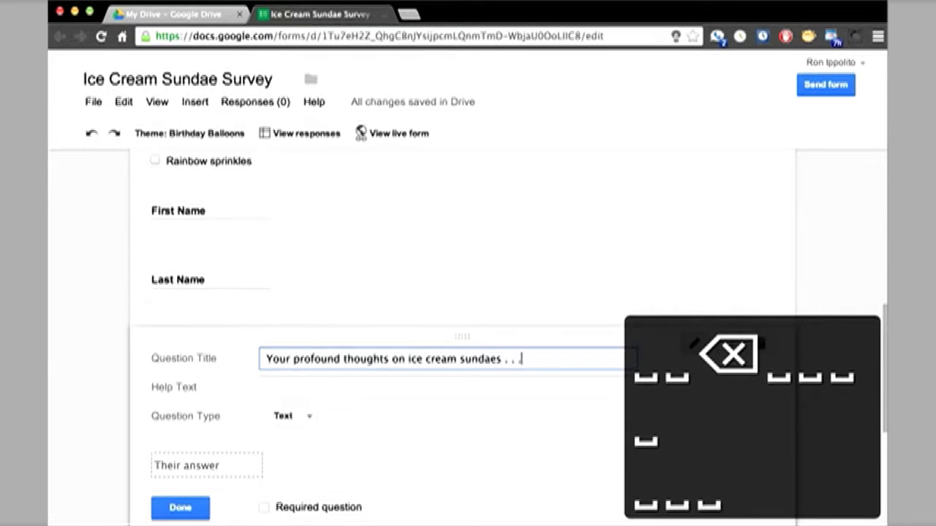
{"action": "left_click", "coordinate": [303, 417]}
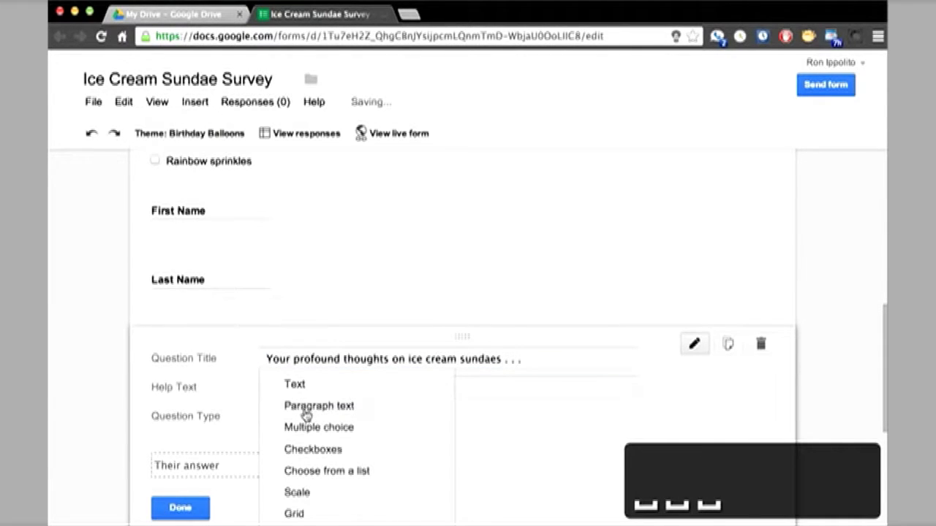
{"action": "left_click", "coordinate": [305, 412]}
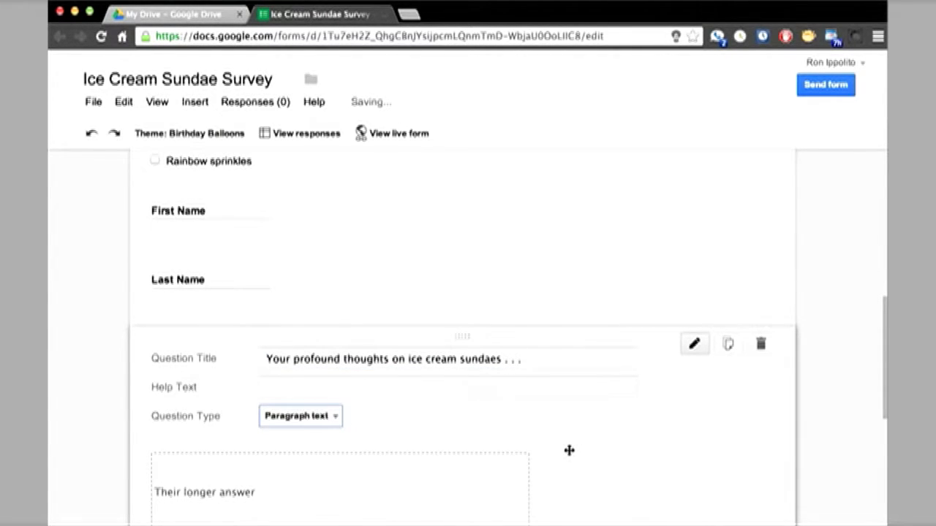
{"action": "scroll", "coordinate": [569, 450], "scroll_direction": "down", "scroll_amount": 1}
{"action": "scroll", "coordinate": [568, 450], "scroll_direction": "down", "scroll_amount": 1}
{"action": "left_click", "coordinate": [180, 466]}
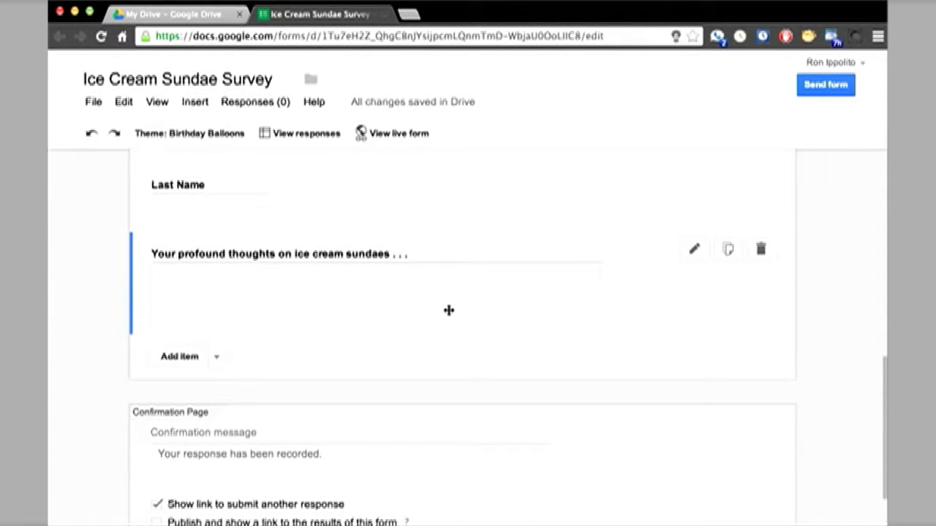
{"action": "scroll", "coordinate": [448, 310], "scroll_direction": "down", "scroll_amount": 2}
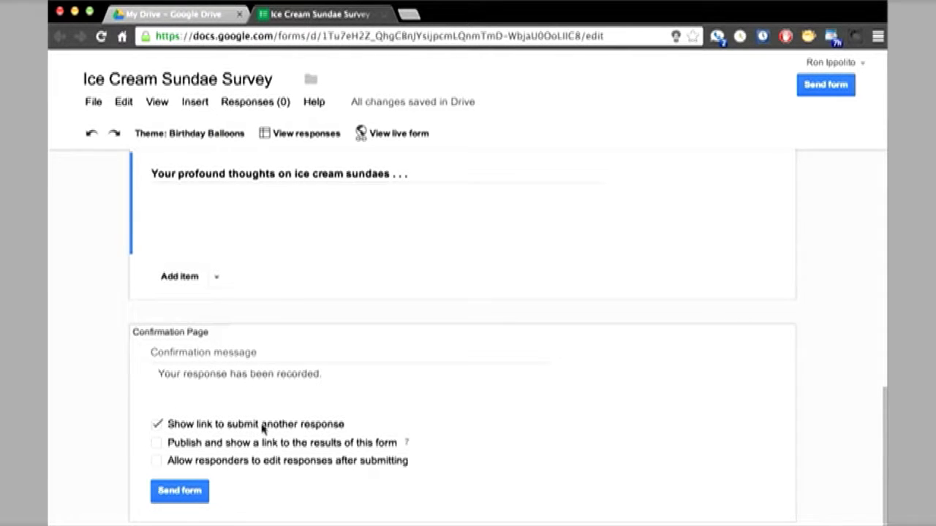
Uncheck 'Show link to submit another response' and check 'Allow responders to edit responses after submitting'.
{"action": "left_click", "coordinate": [157, 424]}
{"action": "left_click", "coordinate": [156, 462]}
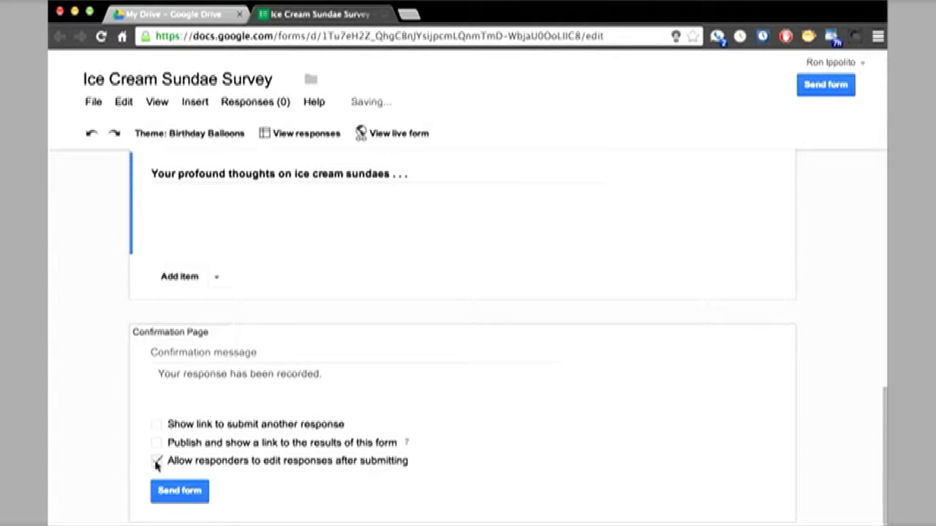
Copy the form's link from the Send form dialog, then close the dialog.
{"action": "left_click", "coordinate": [181, 492]}
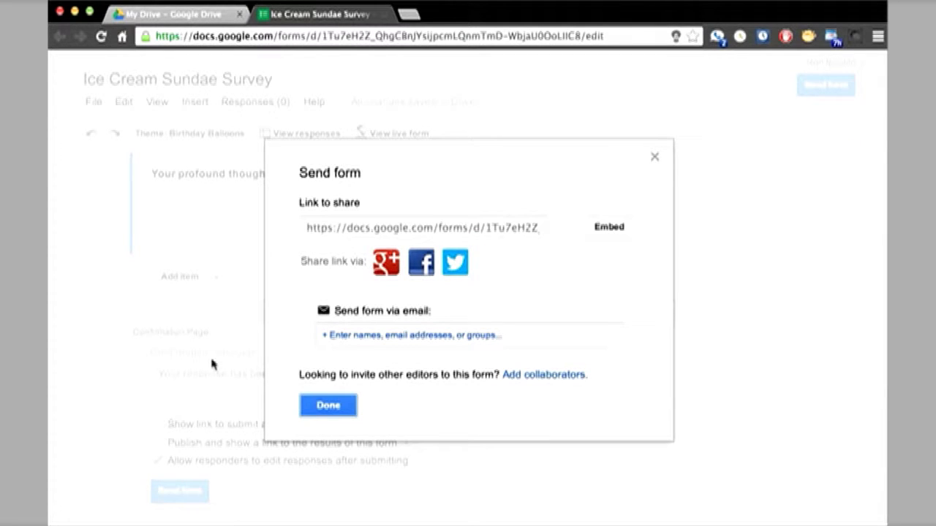
{"action": "left_click", "coordinate": [386, 232]}
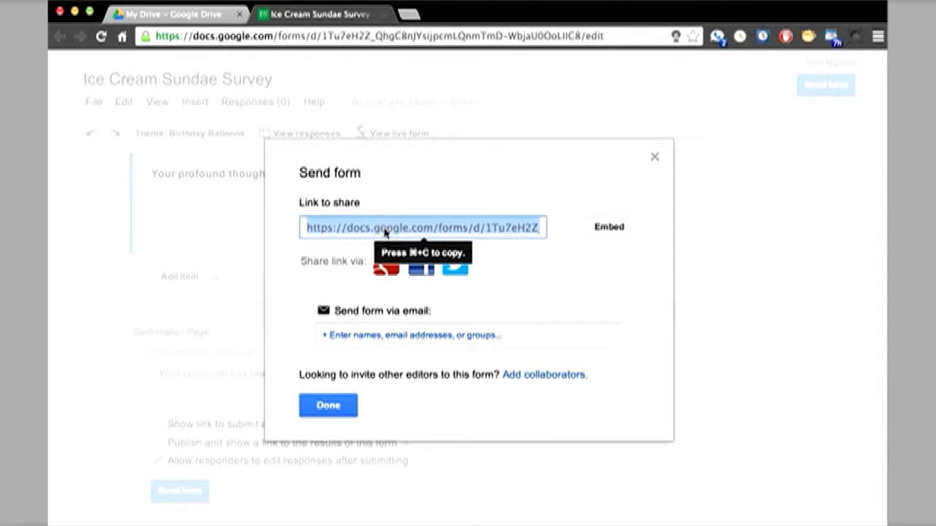
{"action": "key", "text": "super+c"}
{"action": "left_click", "coordinate": [326, 407]}
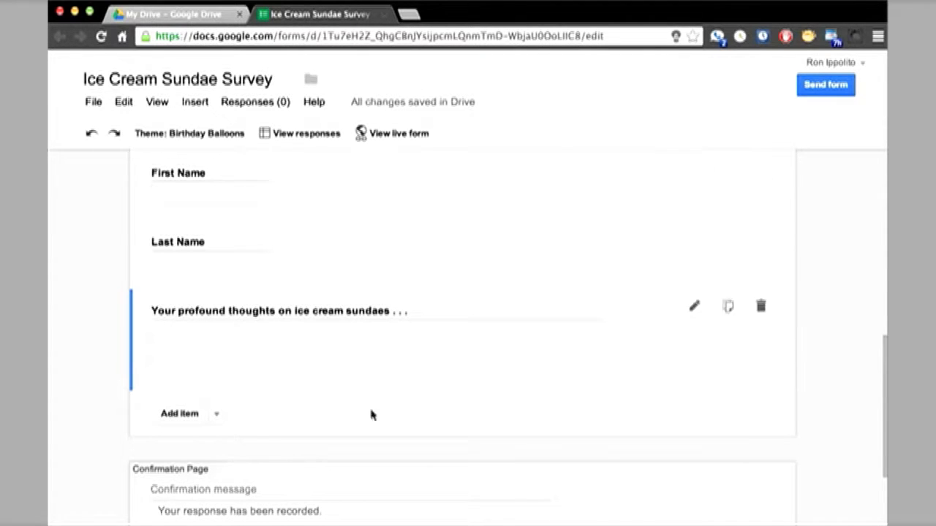
Load the live form in Safari from the copied link.
{"action": "left_click", "coordinate": [358, 524]}
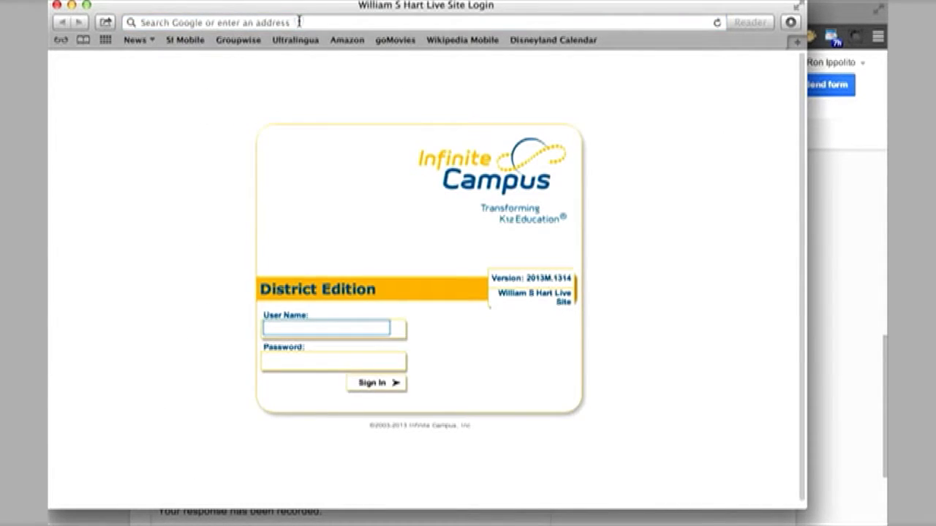
{"action": "left_click", "coordinate": [299, 22]}
{"action": "key", "text": "super+v"}
{"action": "key", "text": "Return"}
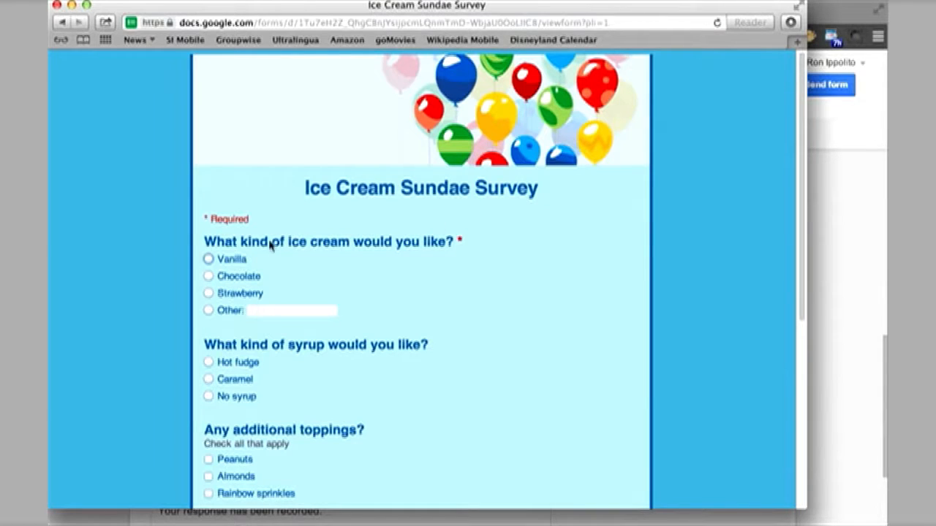
Answer Vanilla and Hot fudge, and tick Peanuts and Rainbow sprinkles as toppings.
{"action": "left_click", "coordinate": [209, 260]}
{"action": "left_click", "coordinate": [208, 362]}
{"action": "scroll", "coordinate": [180, 359], "scroll_direction": "down", "scroll_amount": 5}
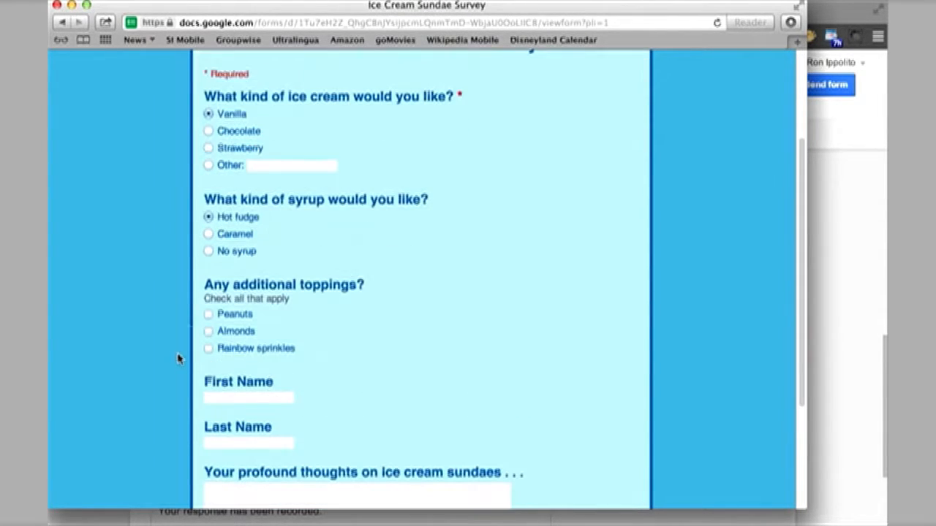
{"action": "left_click", "coordinate": [209, 314]}
{"action": "left_click", "coordinate": [208, 348]}
{"action": "scroll", "coordinate": [306, 336], "scroll_direction": "down", "scroll_amount": 3}
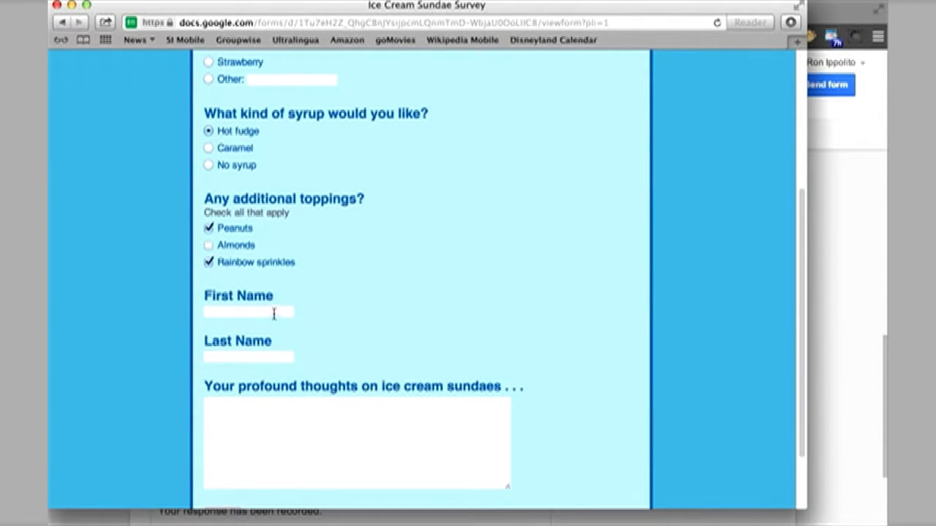
Fill in a first and last name and the comment 'I love ice cream sundaes very much'.
{"action": "left_click", "coordinate": [273, 313]}
{"action": "key", "text": "Tab"}
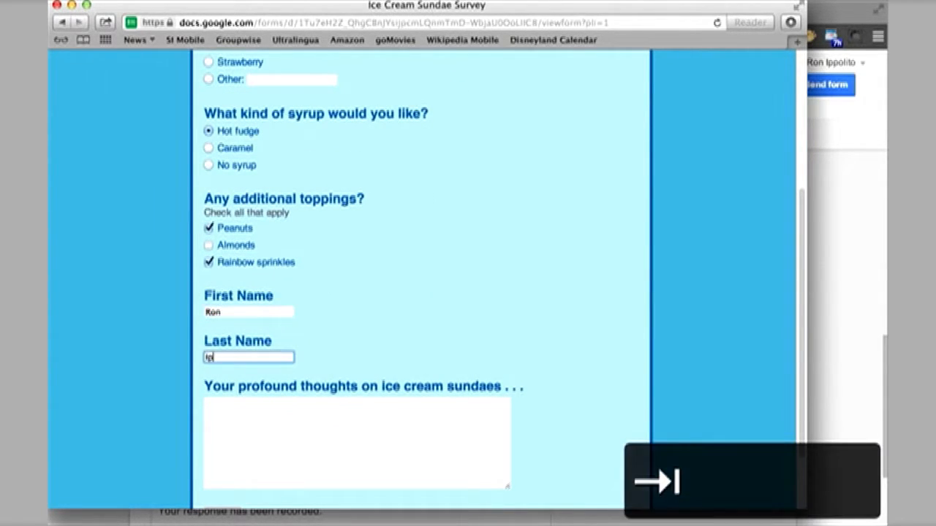
{"action": "key", "text": "Tab"}
{"action": "key", "text": "Tab"}
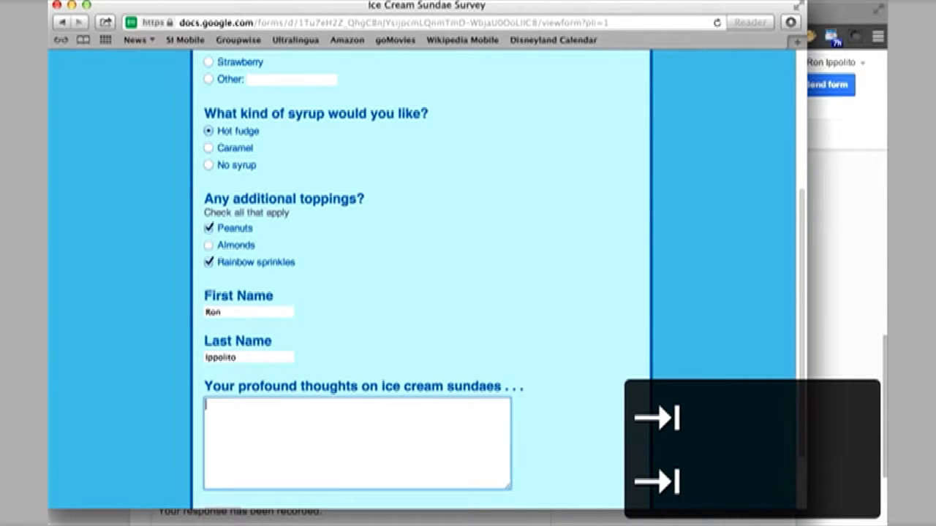
{"action": "type", "text": "I love ice cr"}
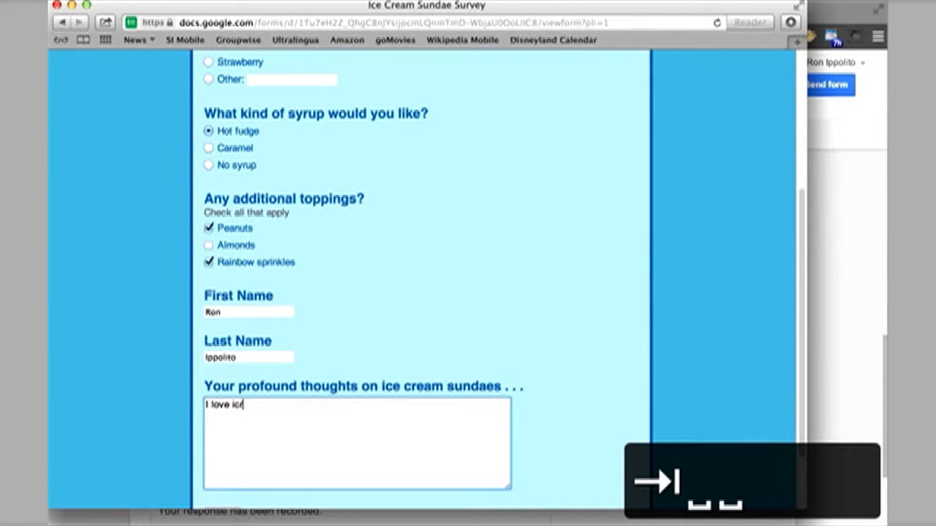
{"action": "key", "text": "BackSpace"}
{"action": "type", "text": "e cream sundaes"}
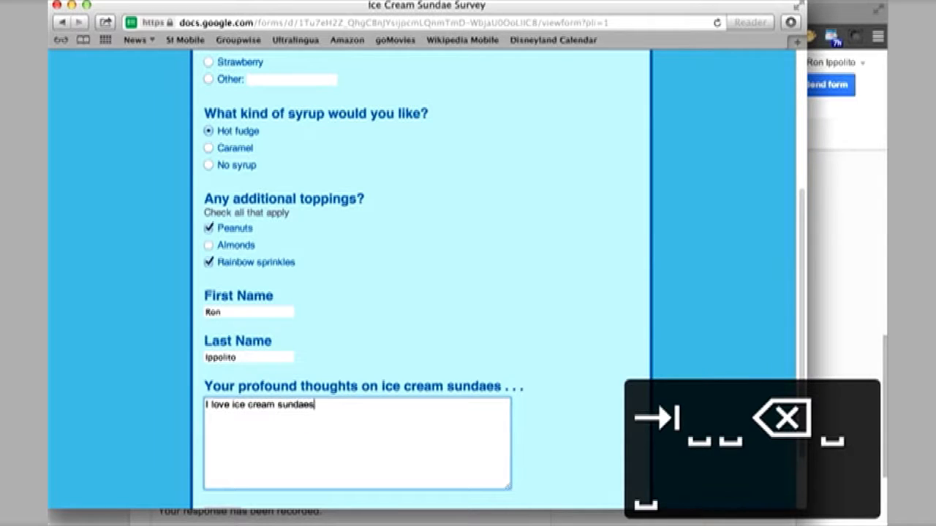
{"action": "type", "text": " very much!"}
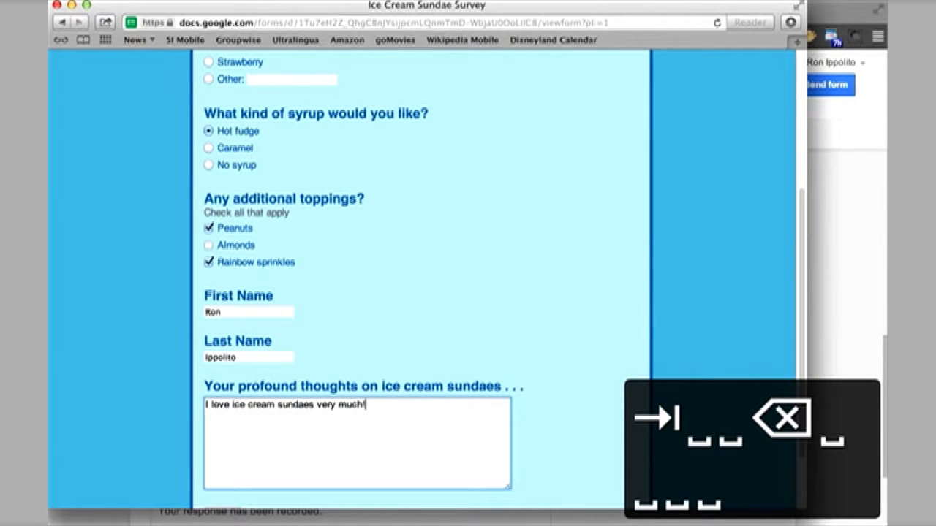
Submit the test response and close the thank-you page window.
{"action": "scroll", "coordinate": [554, 316], "scroll_direction": "down", "scroll_amount": 1}
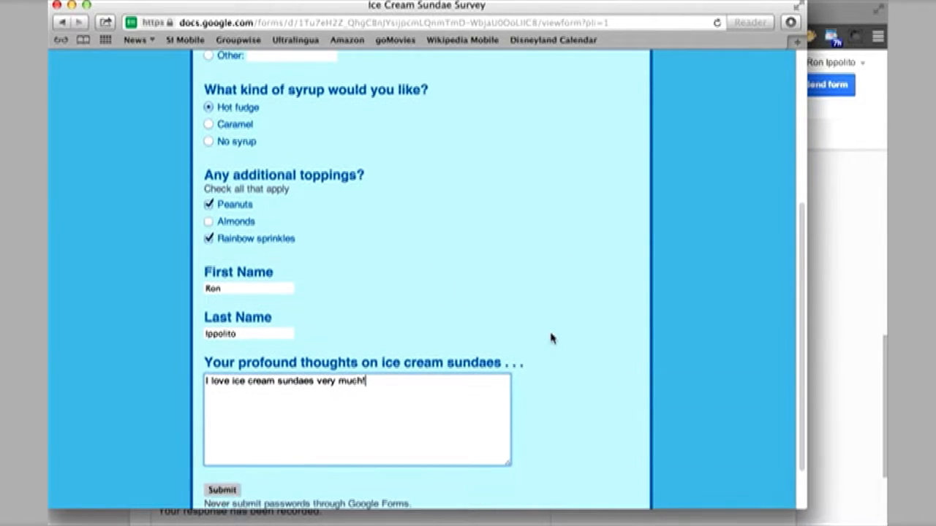
{"action": "scroll", "coordinate": [551, 337], "scroll_direction": "down", "scroll_amount": 1}
{"action": "scroll", "coordinate": [330, 428], "scroll_direction": "down", "scroll_amount": 1}
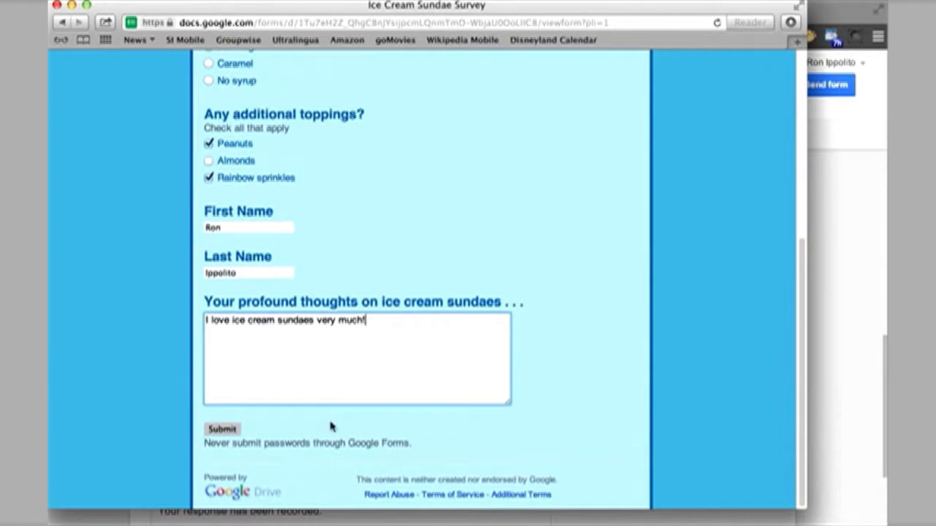
{"action": "left_click", "coordinate": [231, 430]}
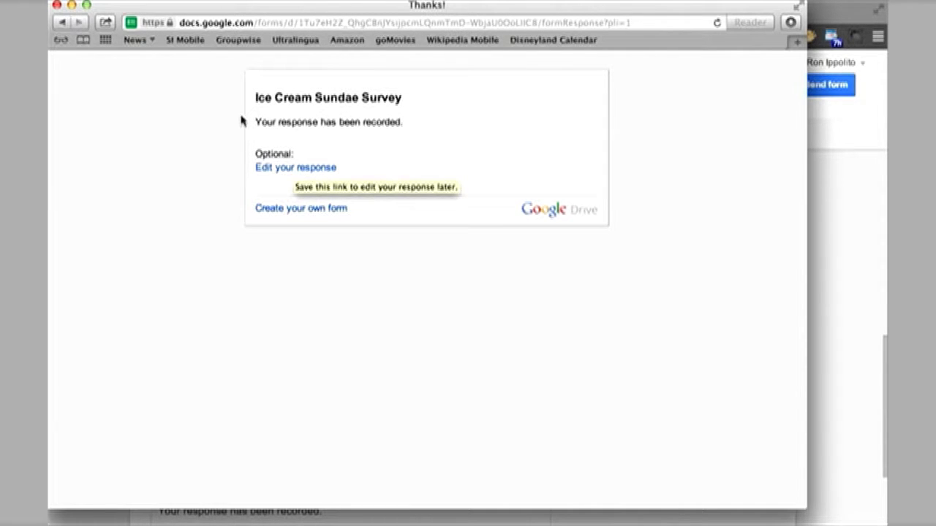
{"action": "left_click", "coordinate": [57, 6]}
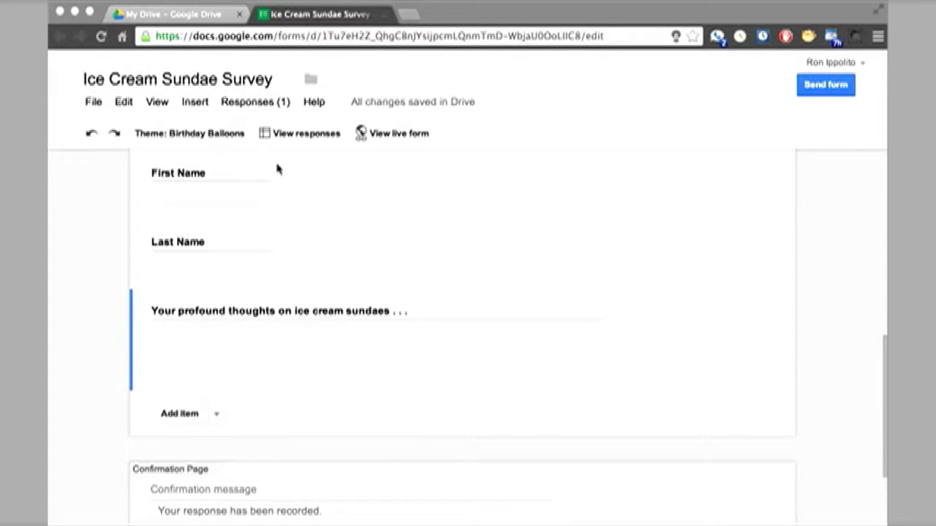
Back in the form editor, open the responses spreadsheet via Responses > View responses.
{"action": "left_click", "coordinate": [246, 106]}
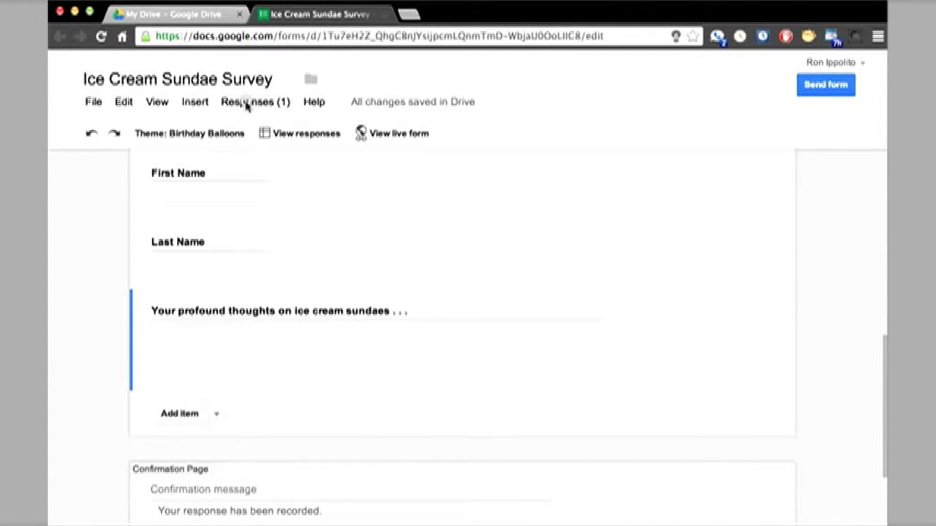
{"action": "left_click", "coordinate": [276, 106]}
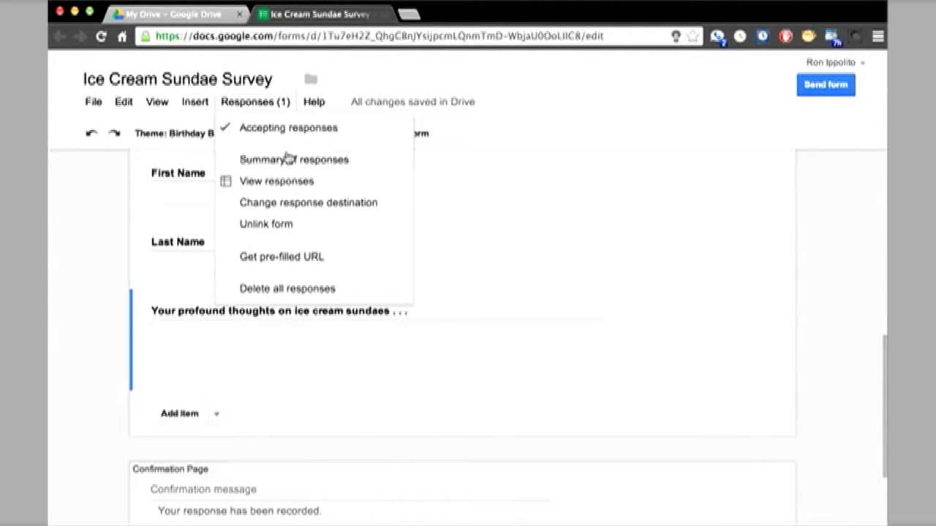
{"action": "left_click", "coordinate": [277, 181]}
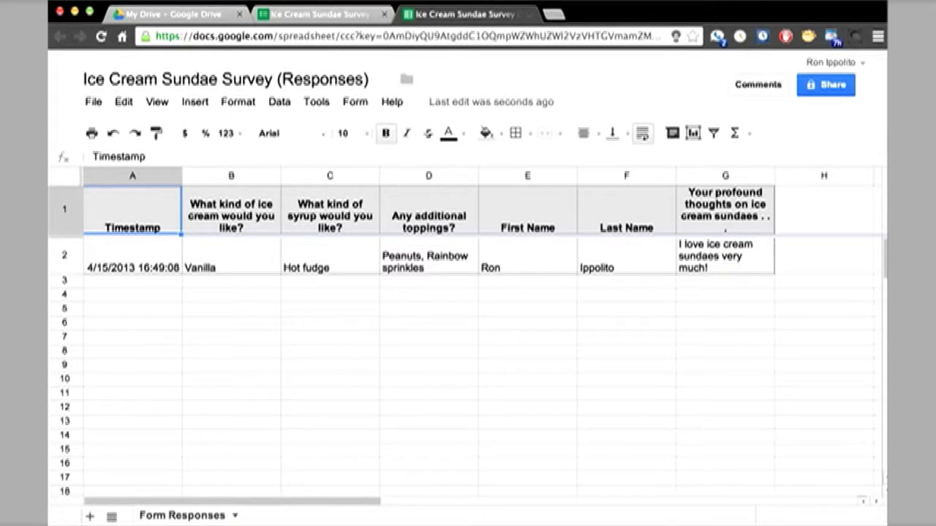
Review the test submission in row 2 of the Ice Cream Sundae Survey (Responses) sheet.
{"action": "left_click", "coordinate": [607, 3]}
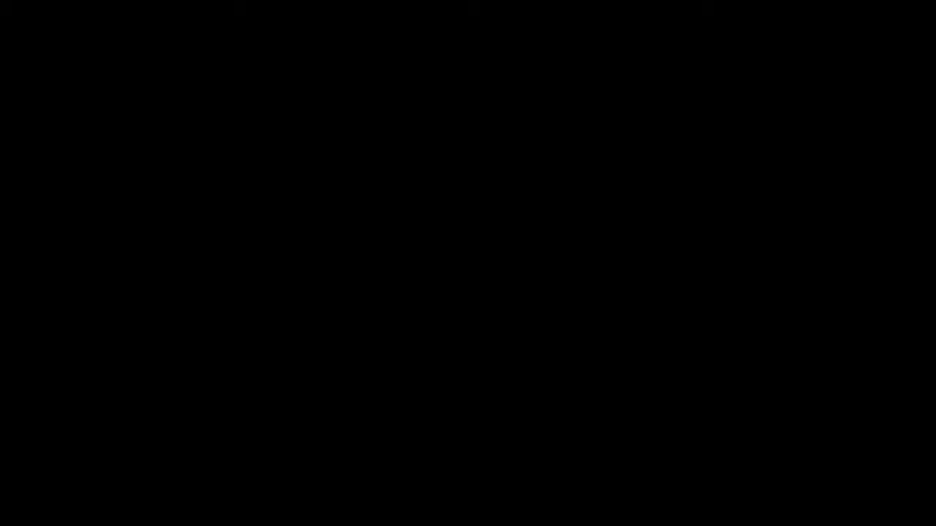